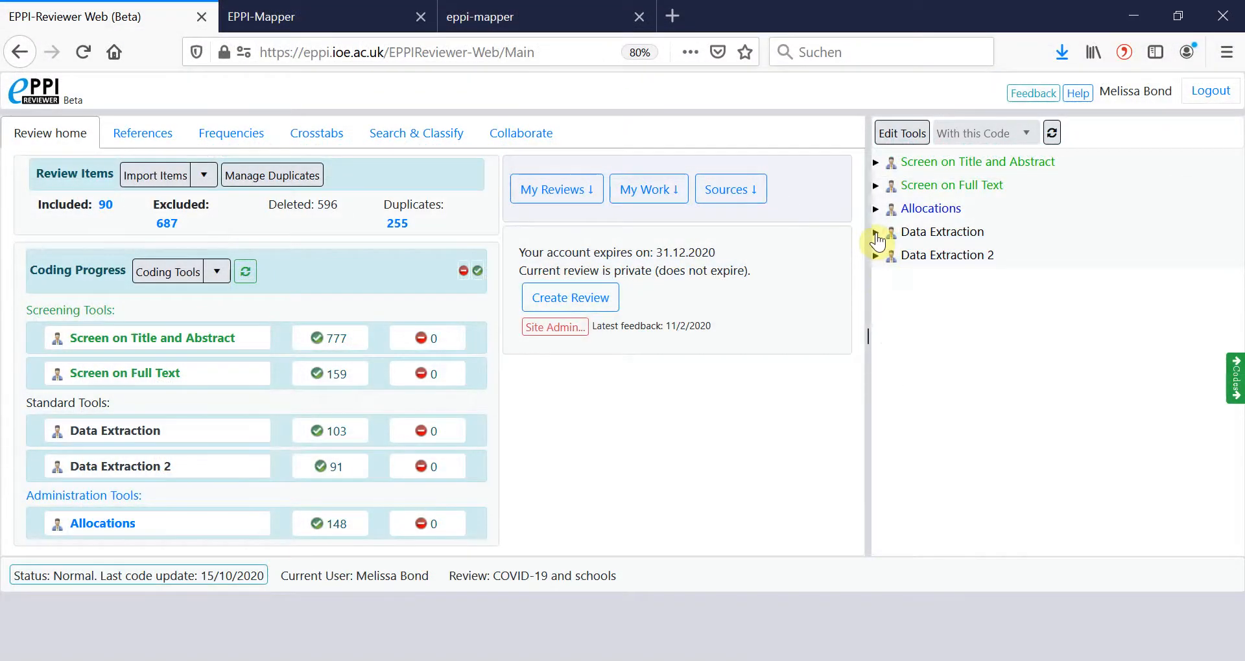
Examine the Data Extraction codes that supply the map's columns, rows, filters and segments.
click(875, 232)
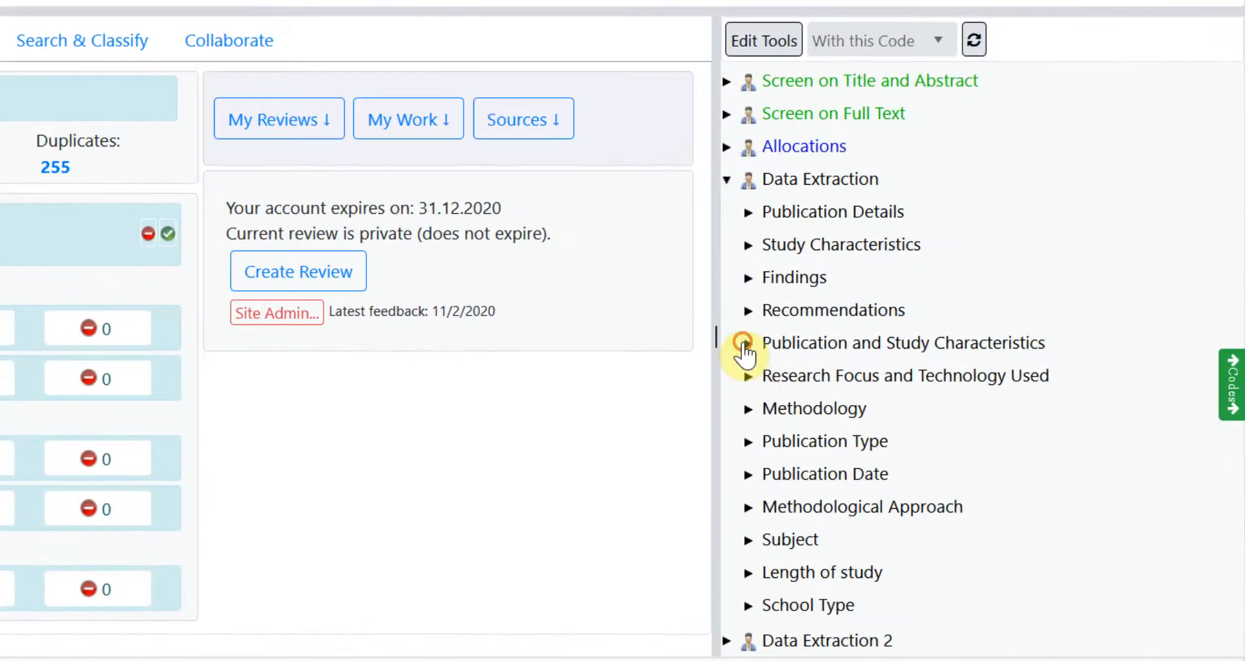
click(806, 346)
click(770, 379)
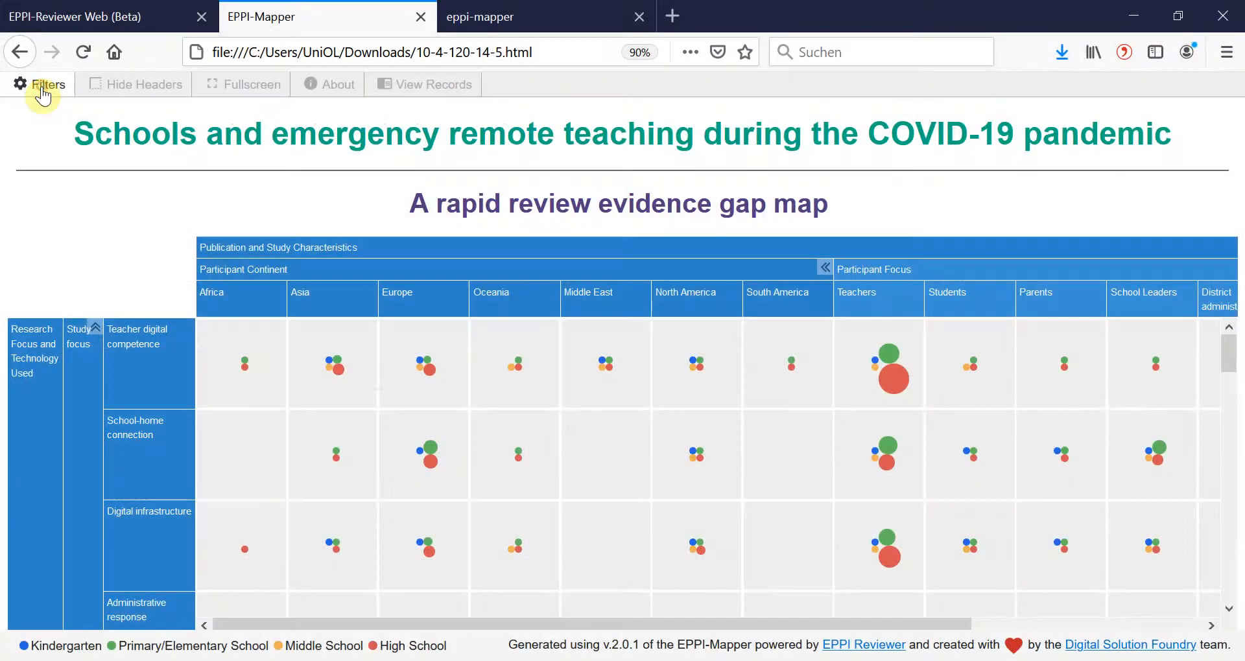
click(42, 87)
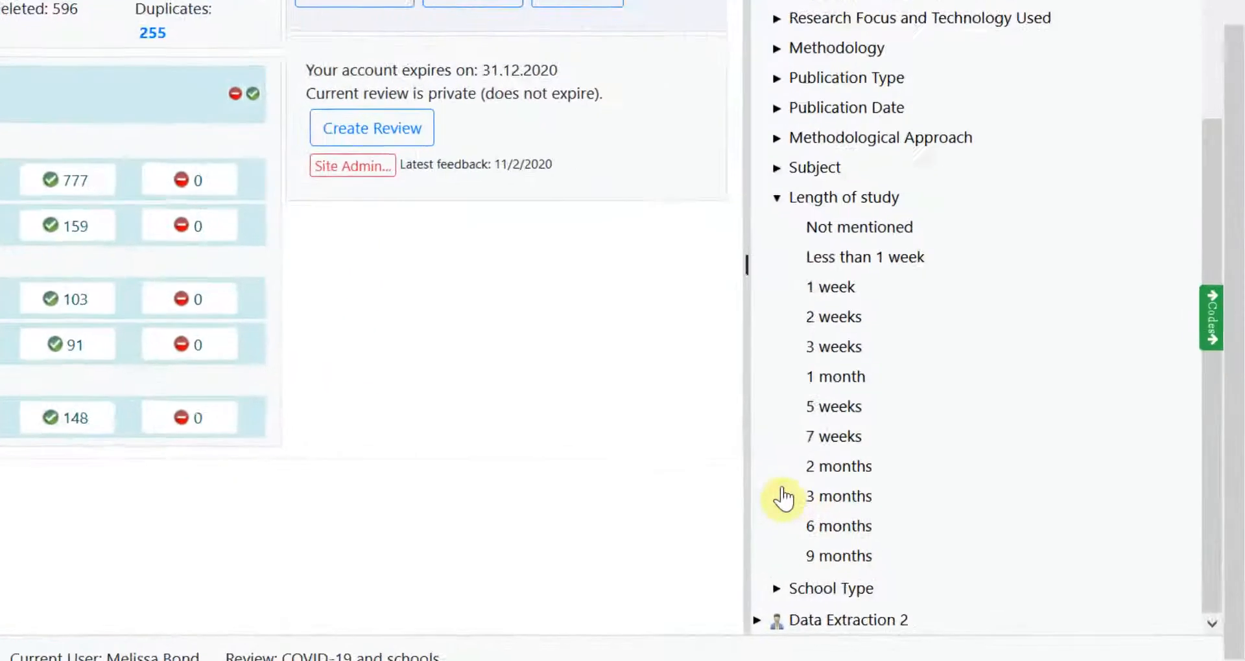
click(624, 583)
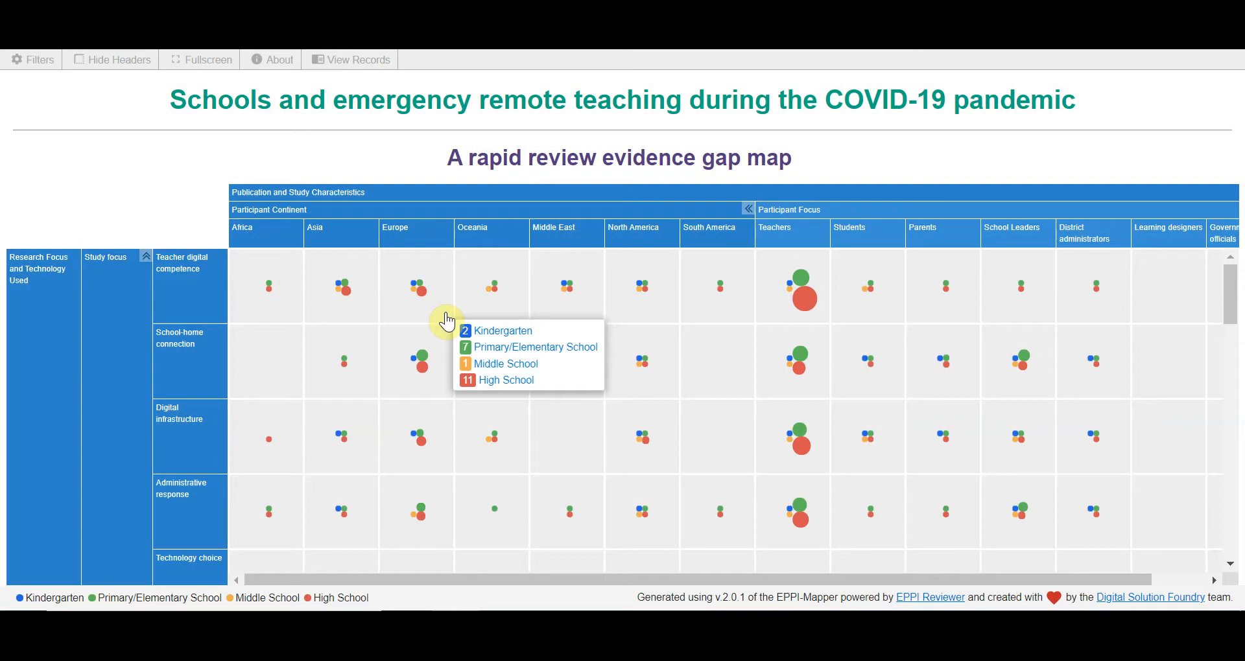
Examine the record breakdowns for the study focus rows in the Europe column, in the segmented and unsegmented evidence gap maps.
mouse_move(447, 358)
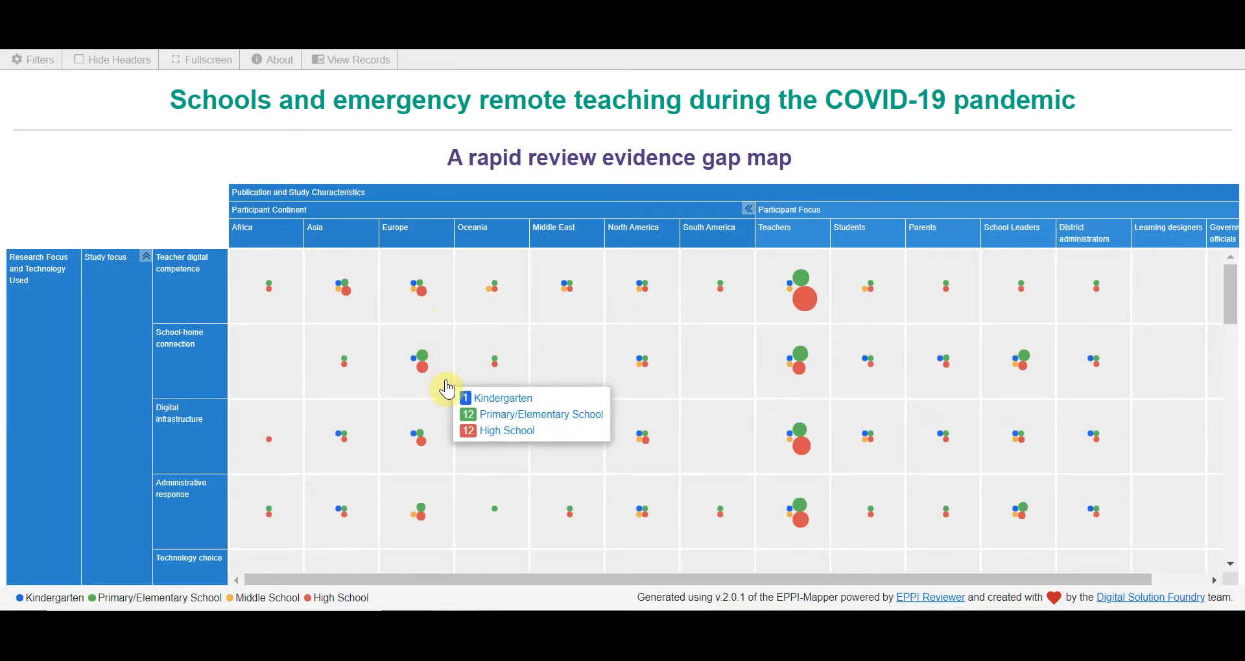
mouse_move(436, 437)
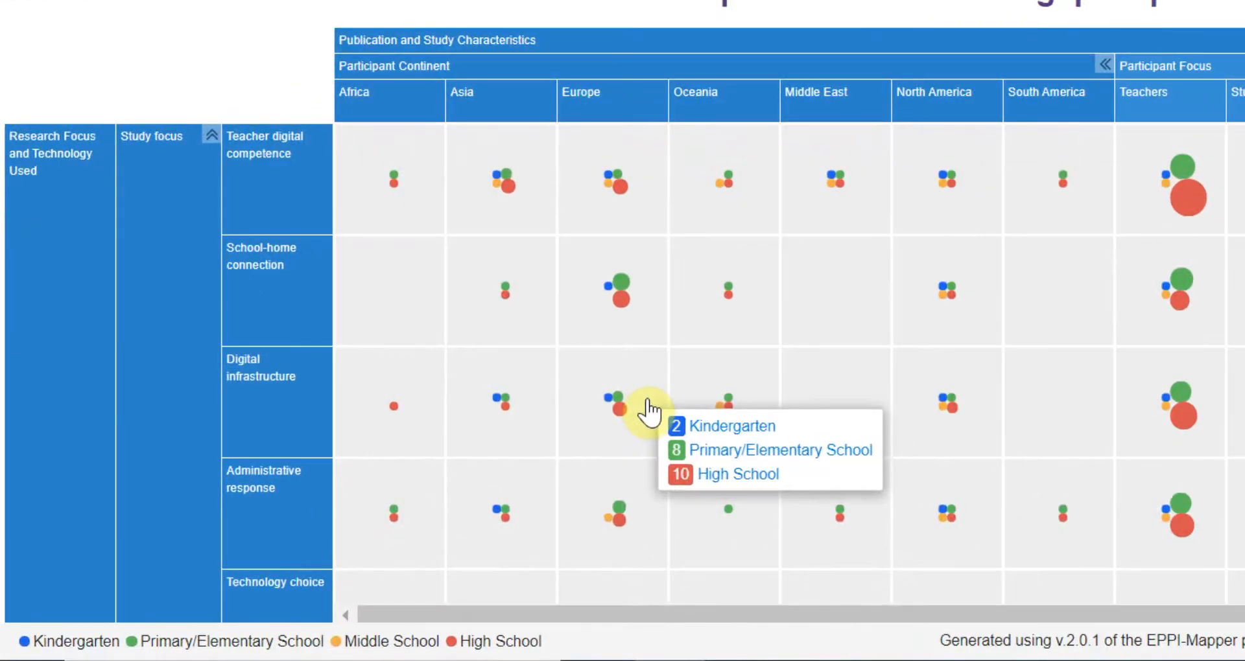
mouse_move(648, 491)
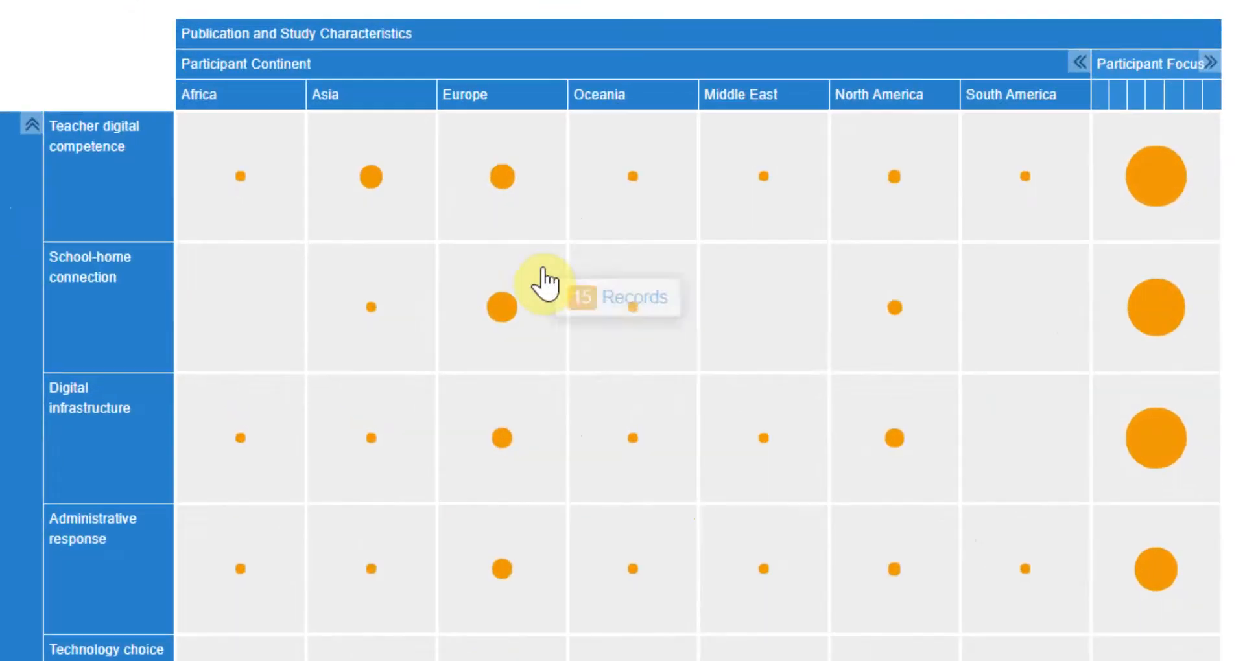
mouse_move(443, 355)
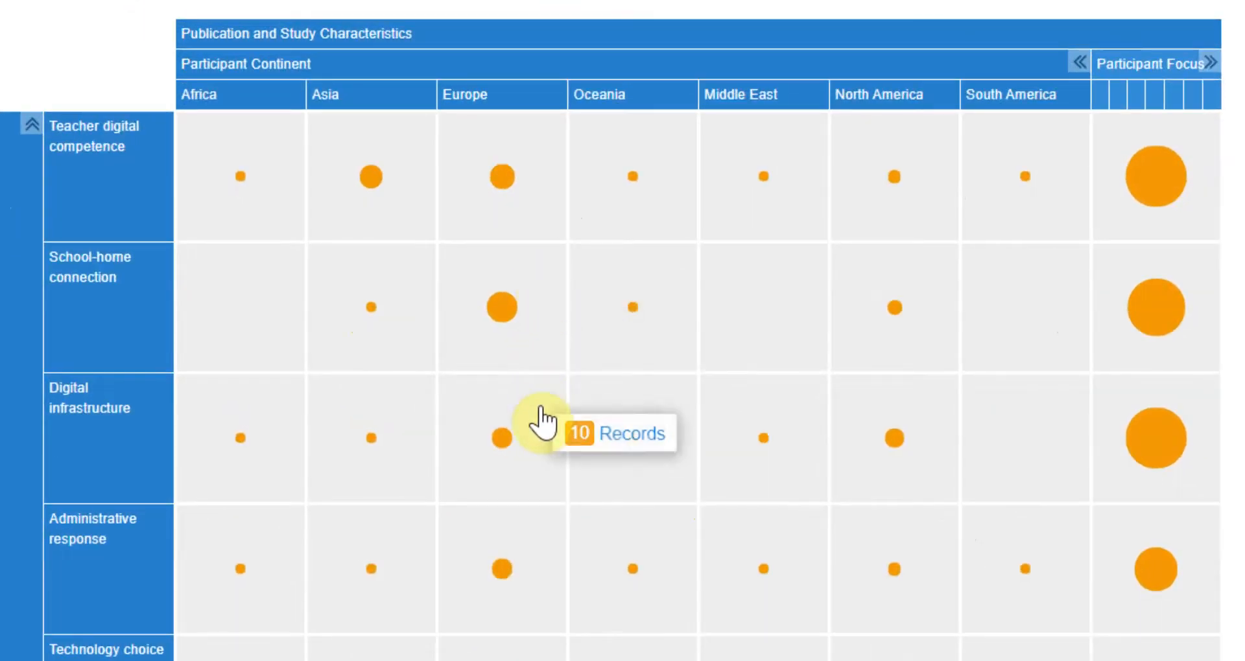
mouse_move(538, 542)
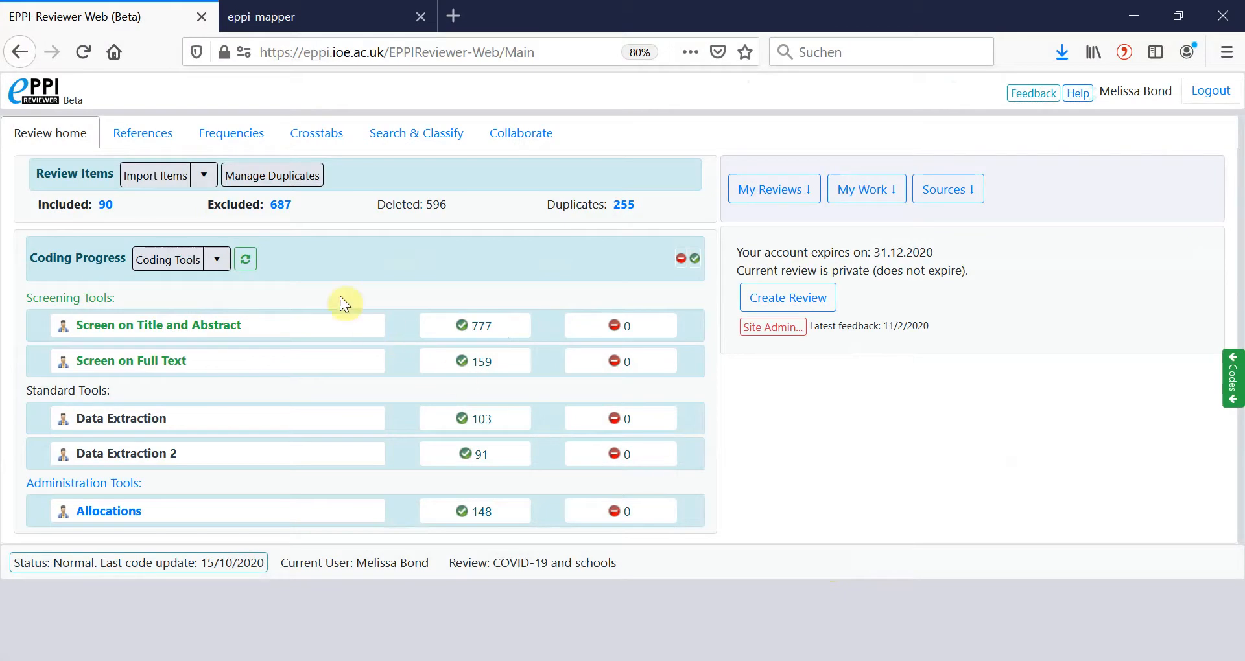
Generate a JSON coding report of the Data Extraction codes for the whole list of included references.
click(152, 137)
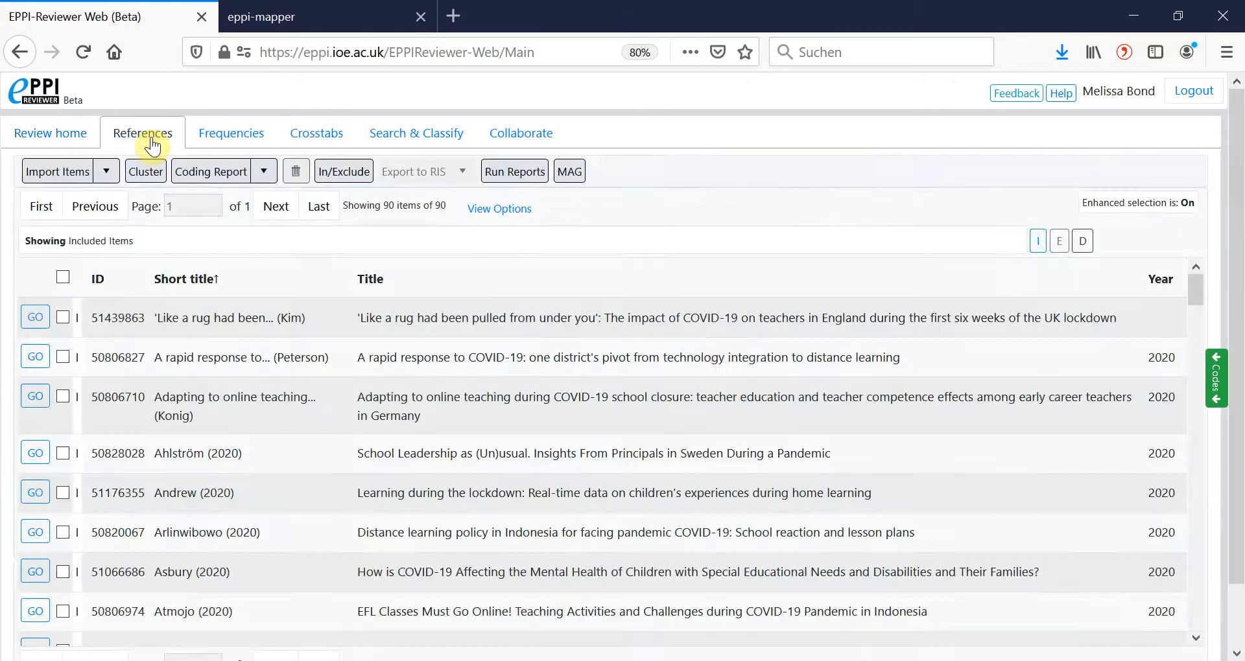
click(206, 177)
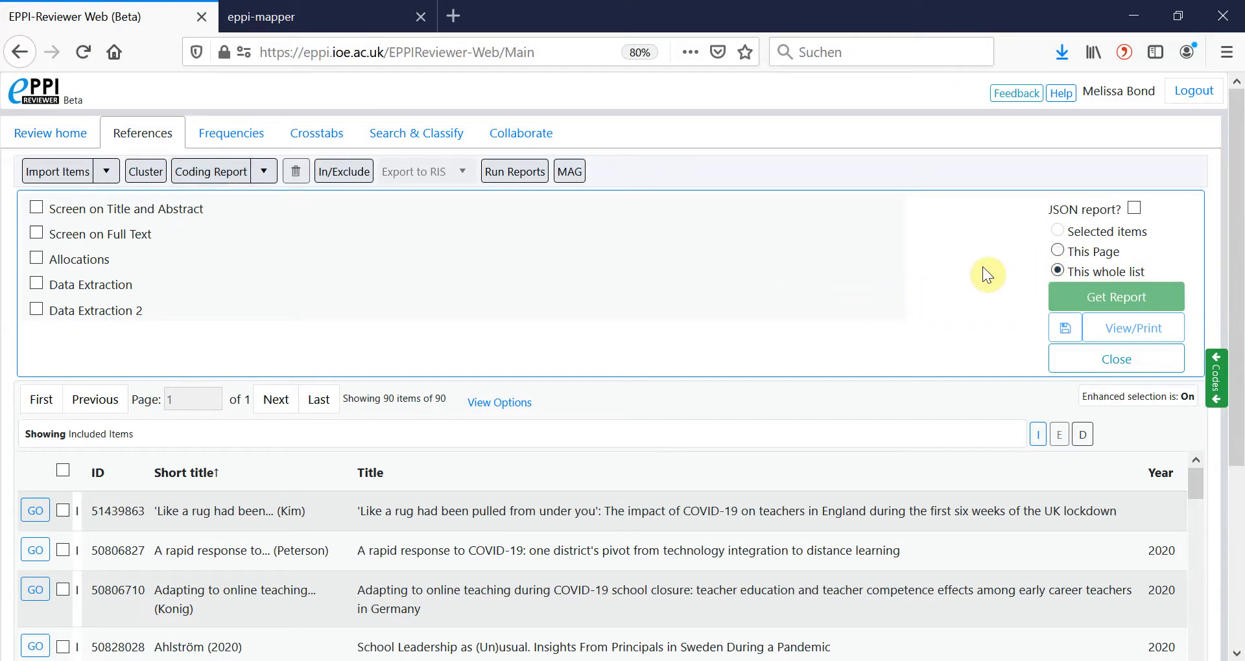
click(1134, 208)
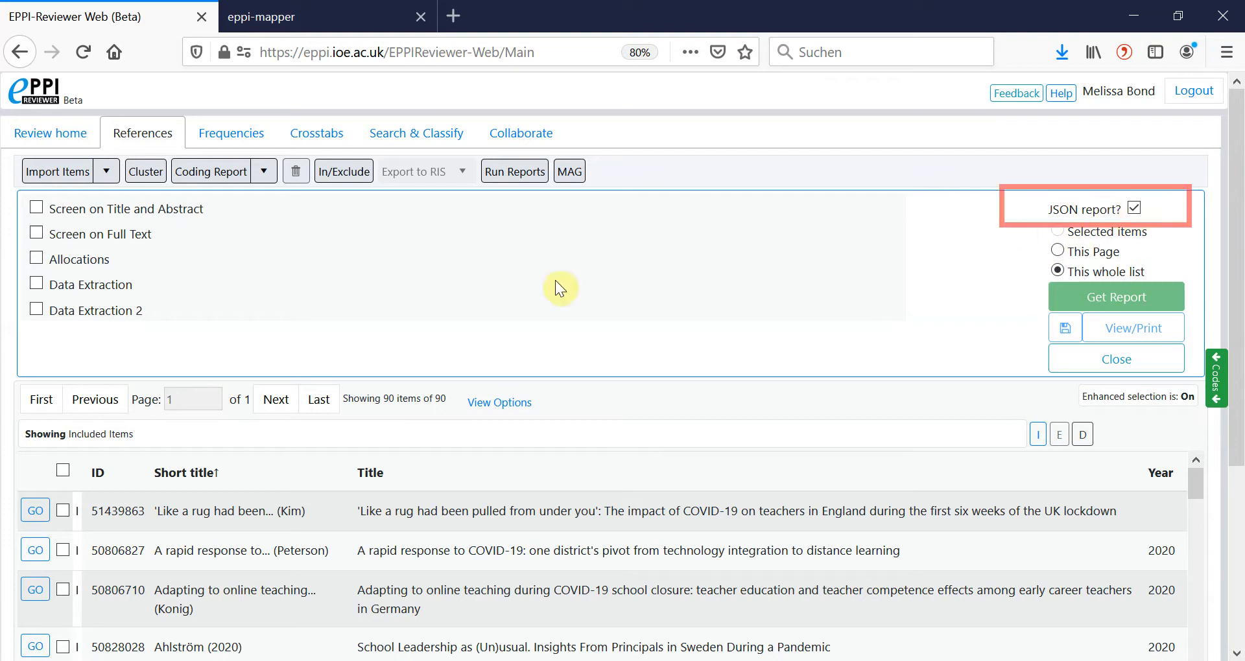
click(33, 286)
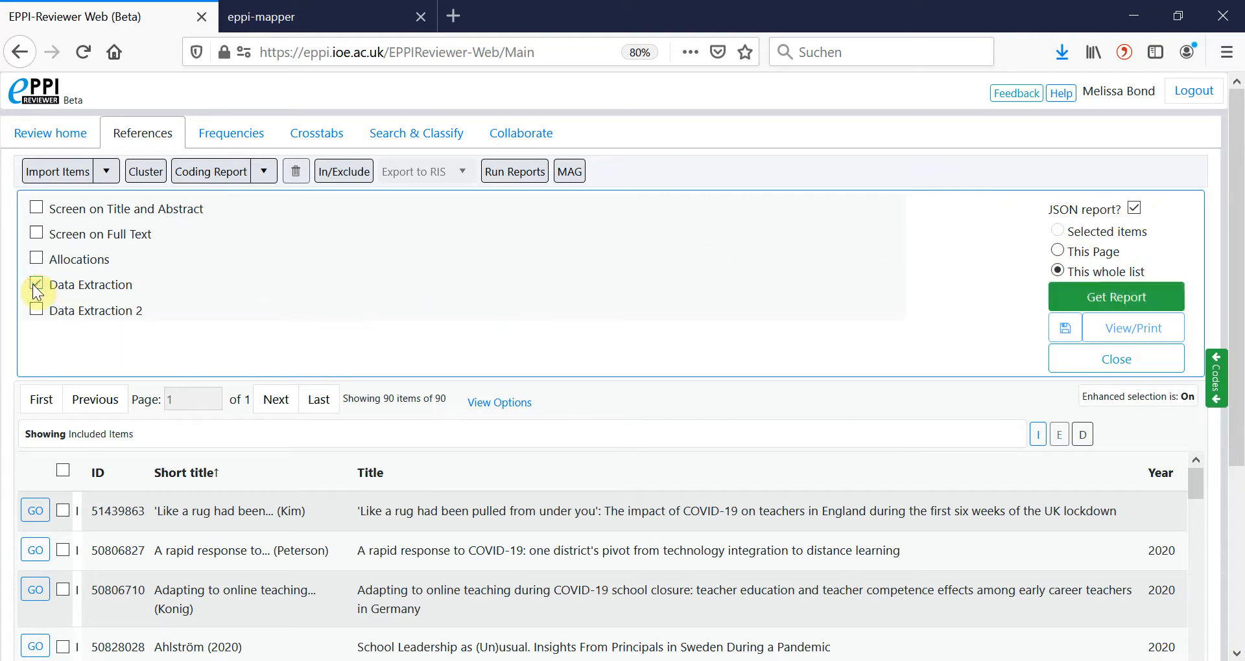
click(1095, 299)
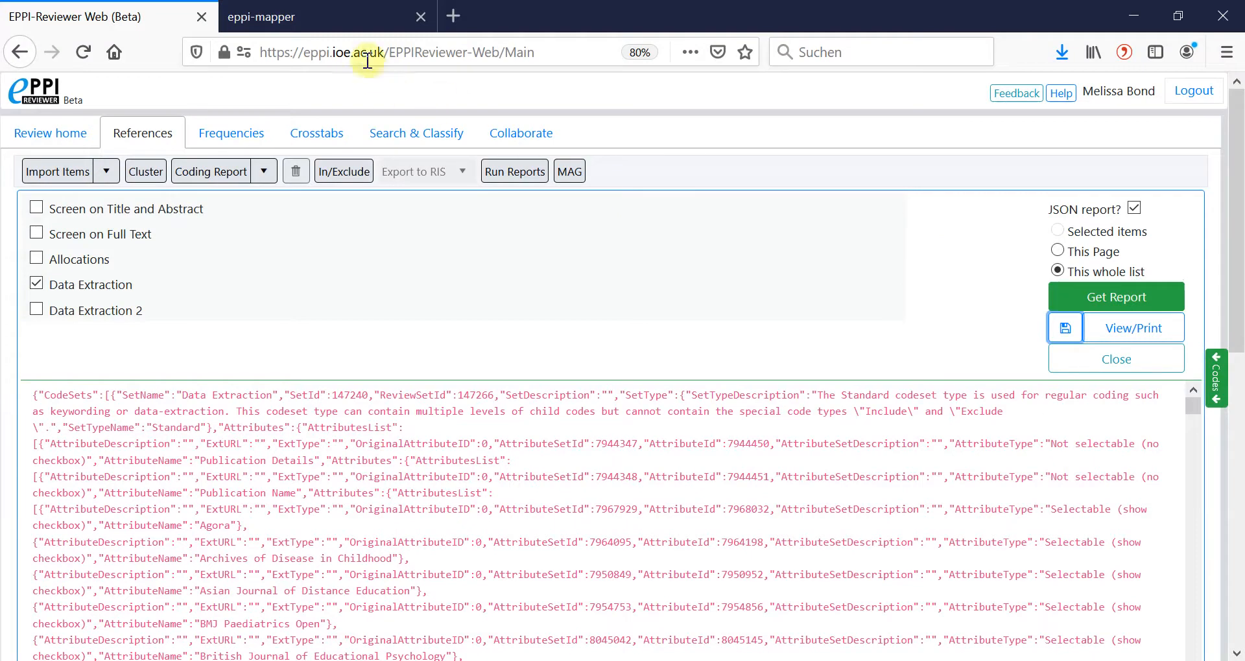
Switch to EPPI-Mapper and load the saved JSON coding report as the data file.
click(334, 18)
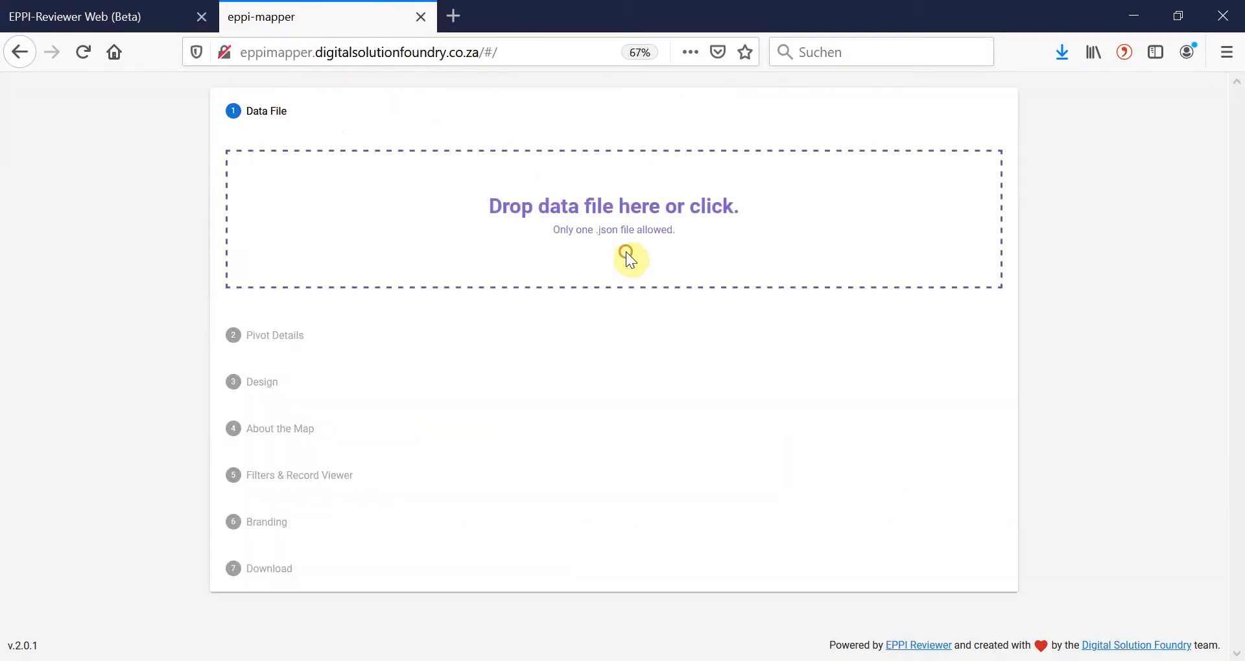
click(625, 253)
double_click(315, 170)
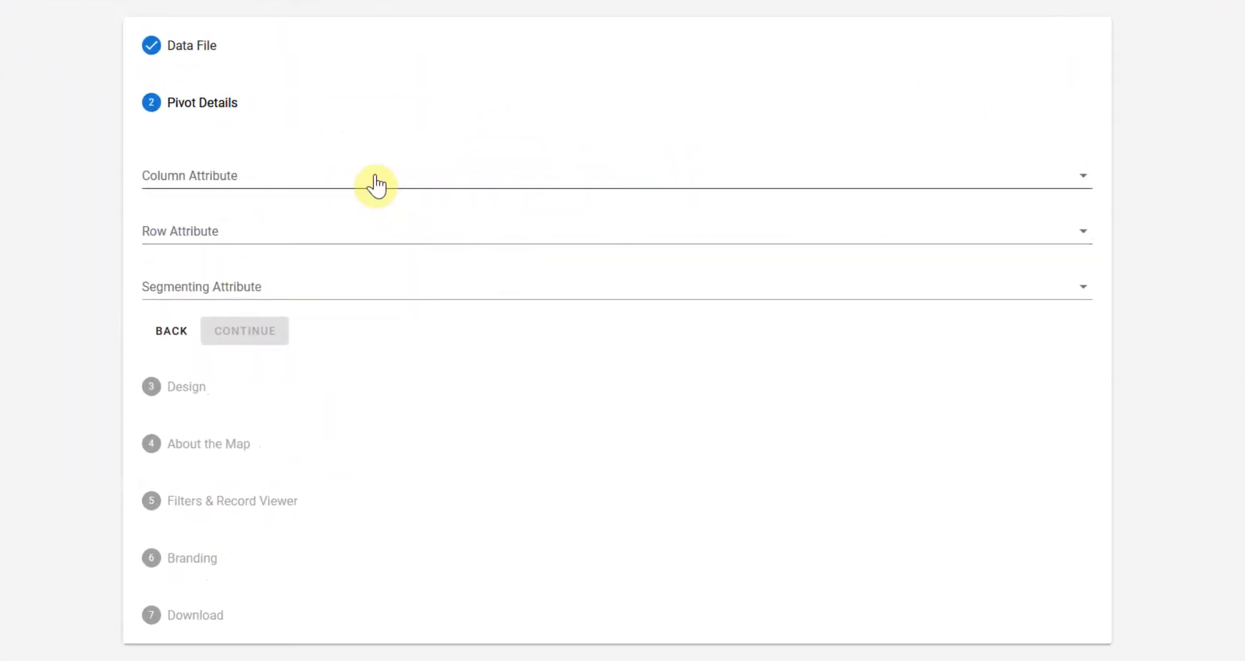
Set the column attribute to Publication and Study Characteristics and the row attribute to Research Focus and Technology Used.
click(376, 183)
scroll(315, 266, down, 2)
click(313, 368)
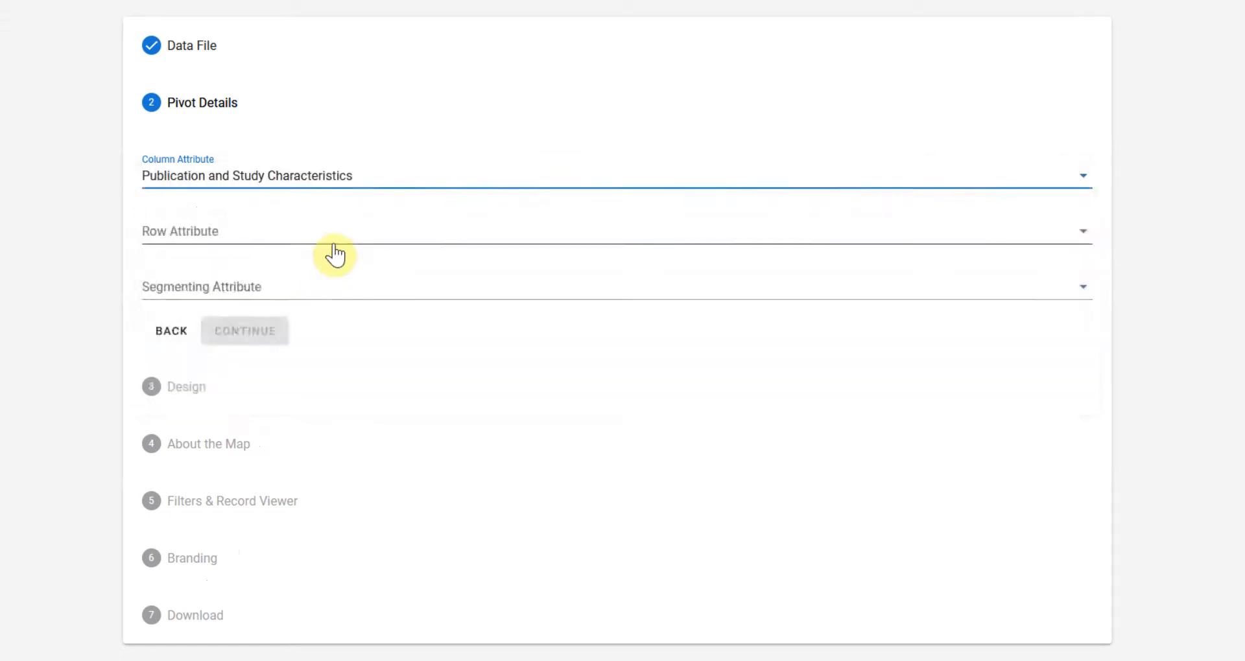
click(337, 256)
scroll(339, 334, down, 5)
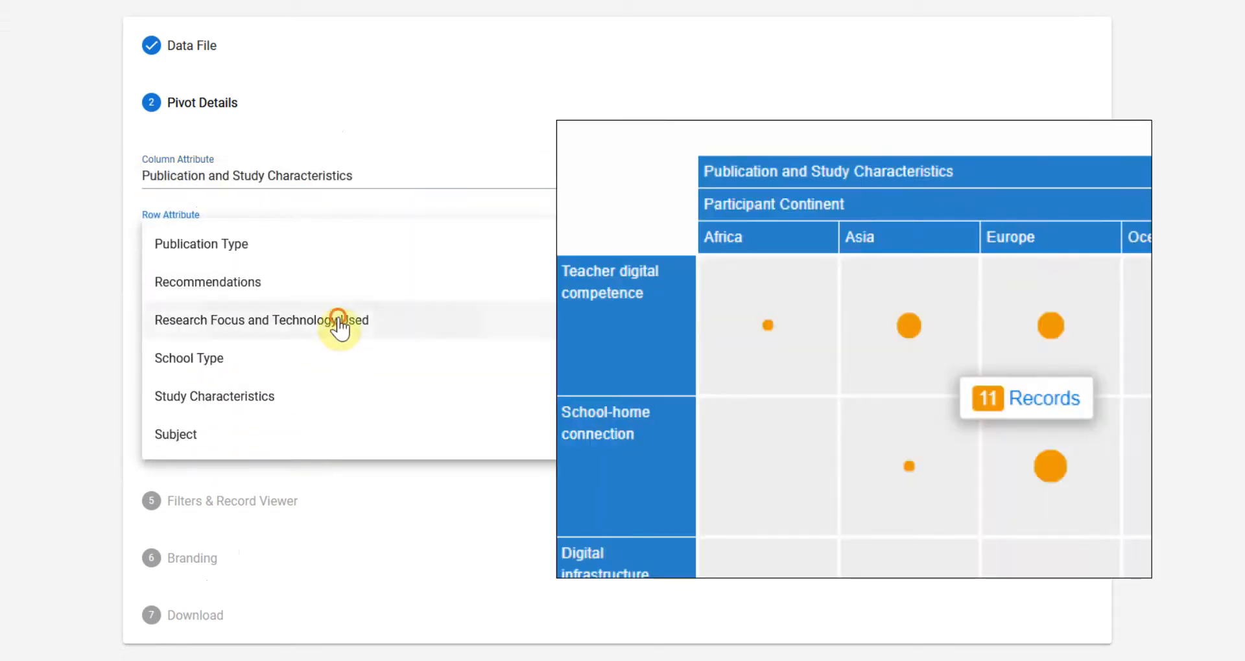
click(337, 319)
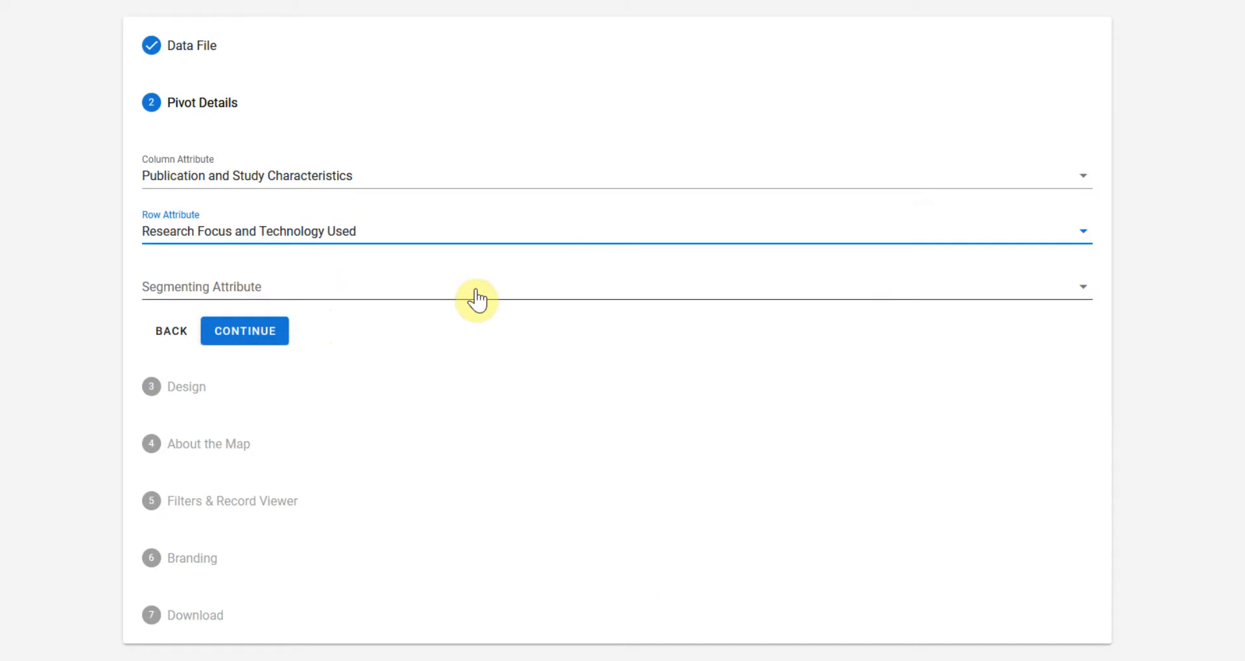
Set the segmenting attribute to School Type and continue to the map's design settings.
click(476, 298)
scroll(441, 399, down, 3)
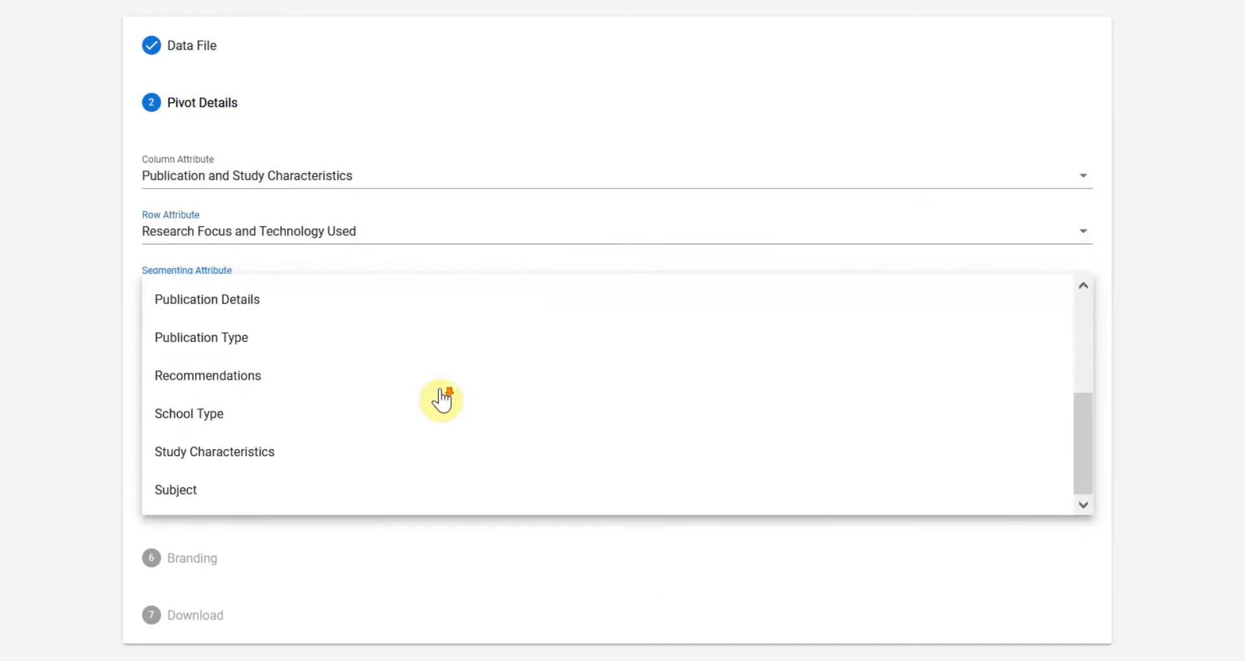
click(305, 418)
click(277, 332)
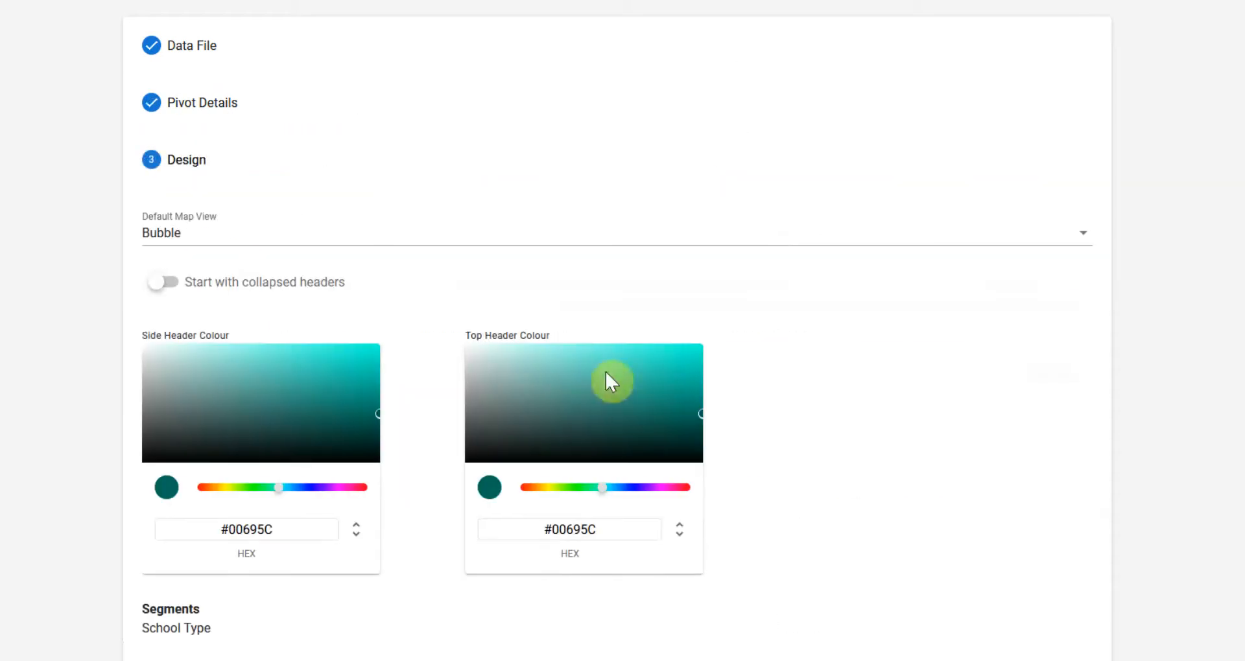
Keep Bubble as the default map view and make the map start with collapsed headers.
click(376, 234)
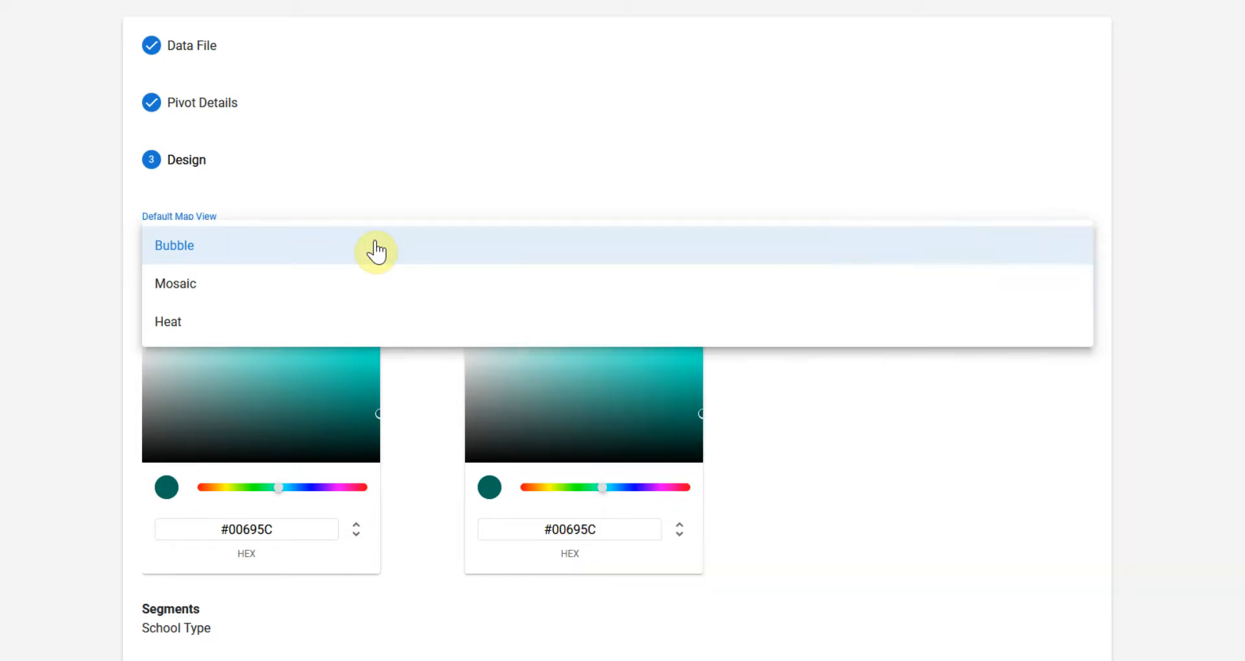
click(375, 250)
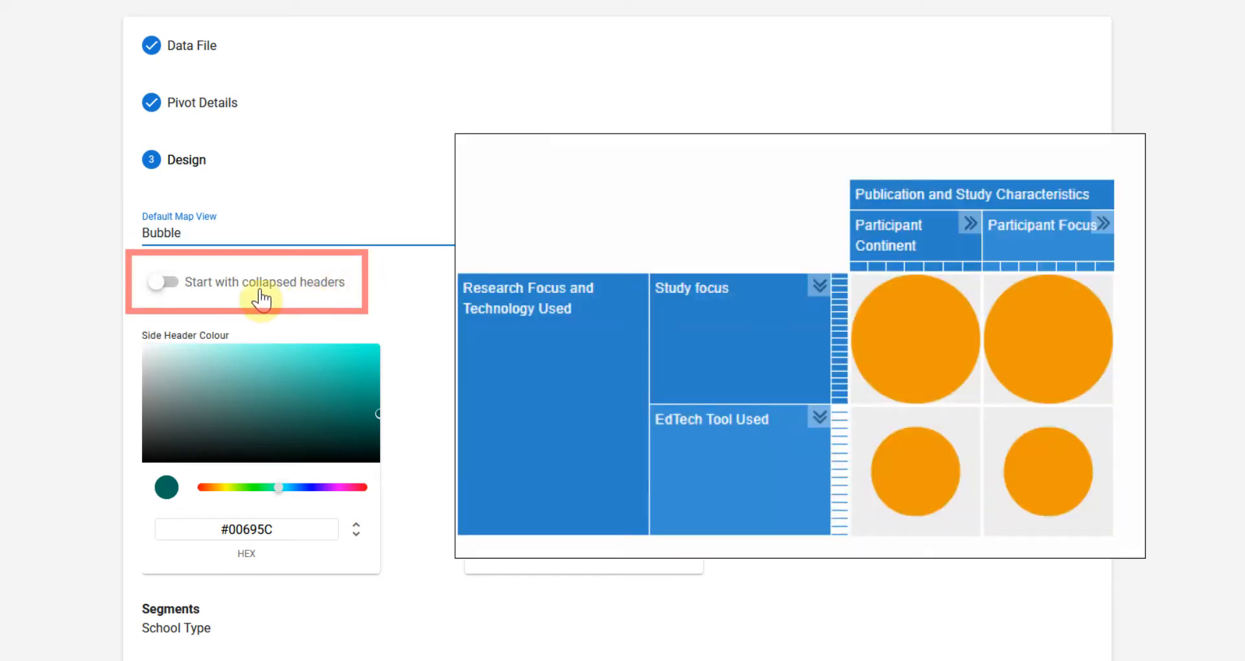
click(187, 294)
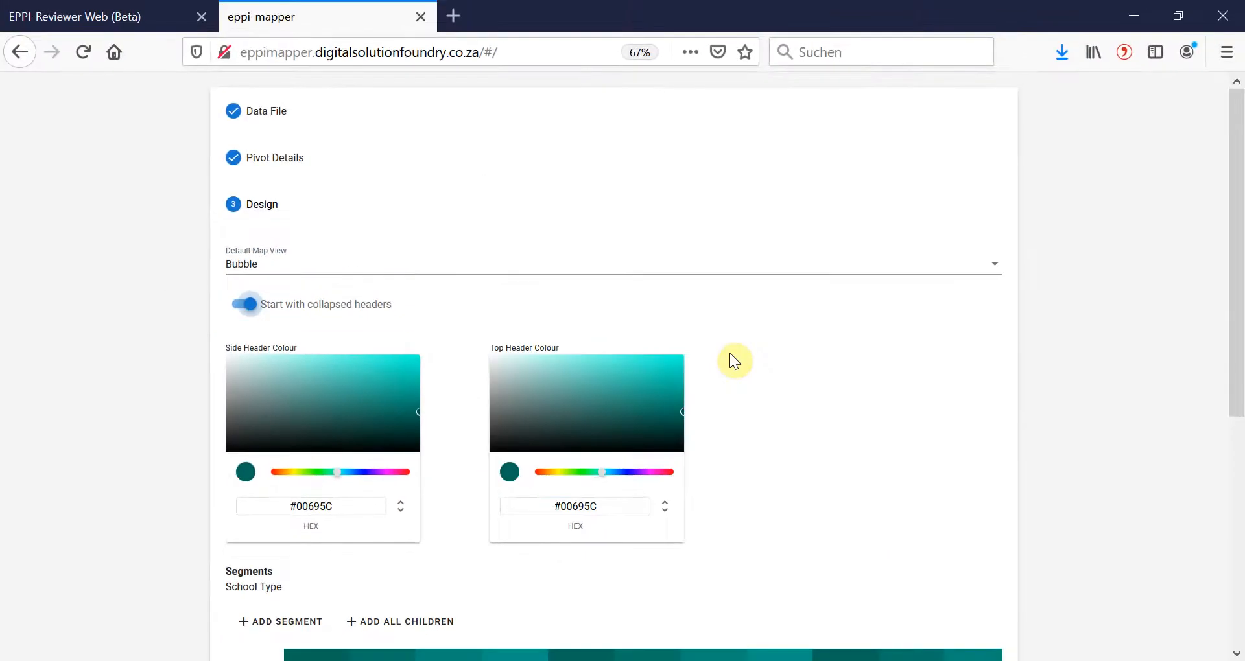
Add School Type segments for Kindergarten, Primary/Elementary School, Middle School and High School.
scroll(730, 354, down, 3)
scroll(729, 352, down, 1)
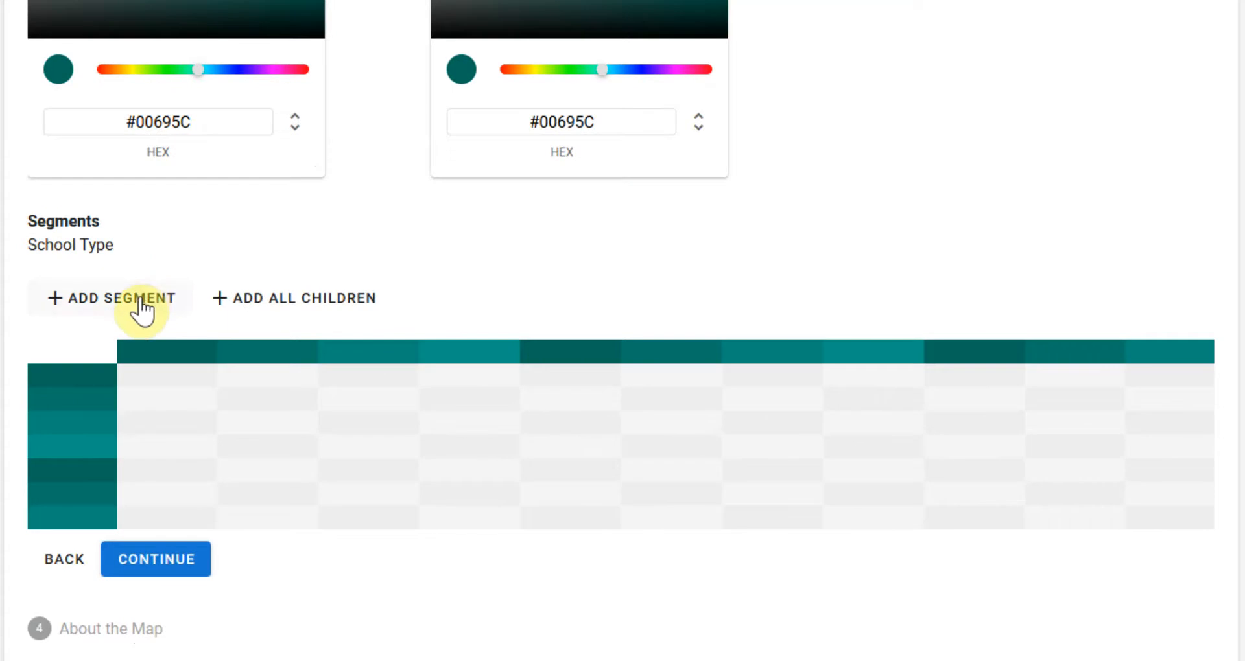
click(142, 309)
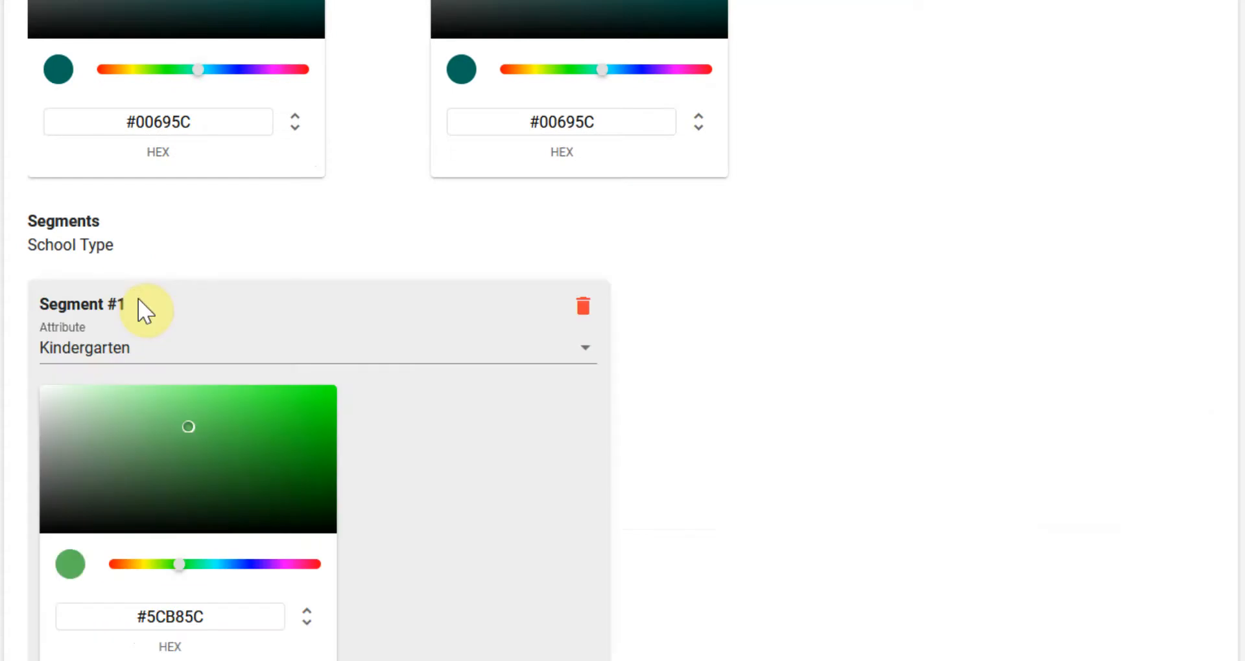
click(585, 348)
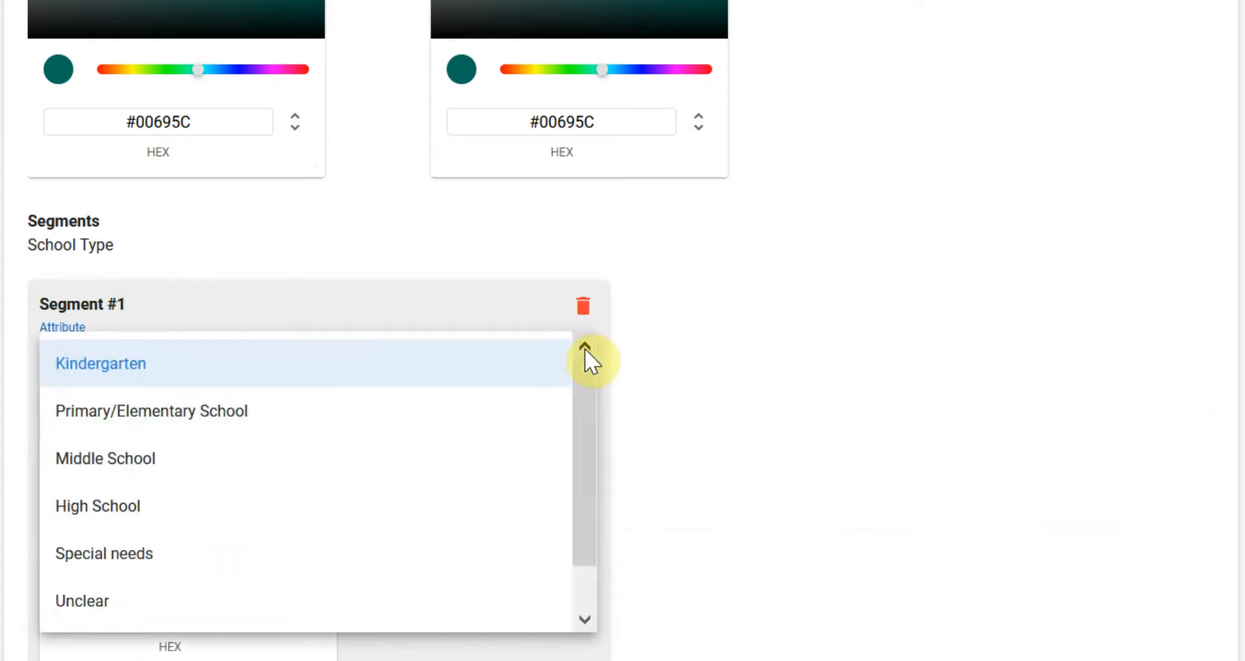
click(633, 353)
scroll(632, 353, down, 2)
scroll(632, 355, down, 3)
click(328, 422)
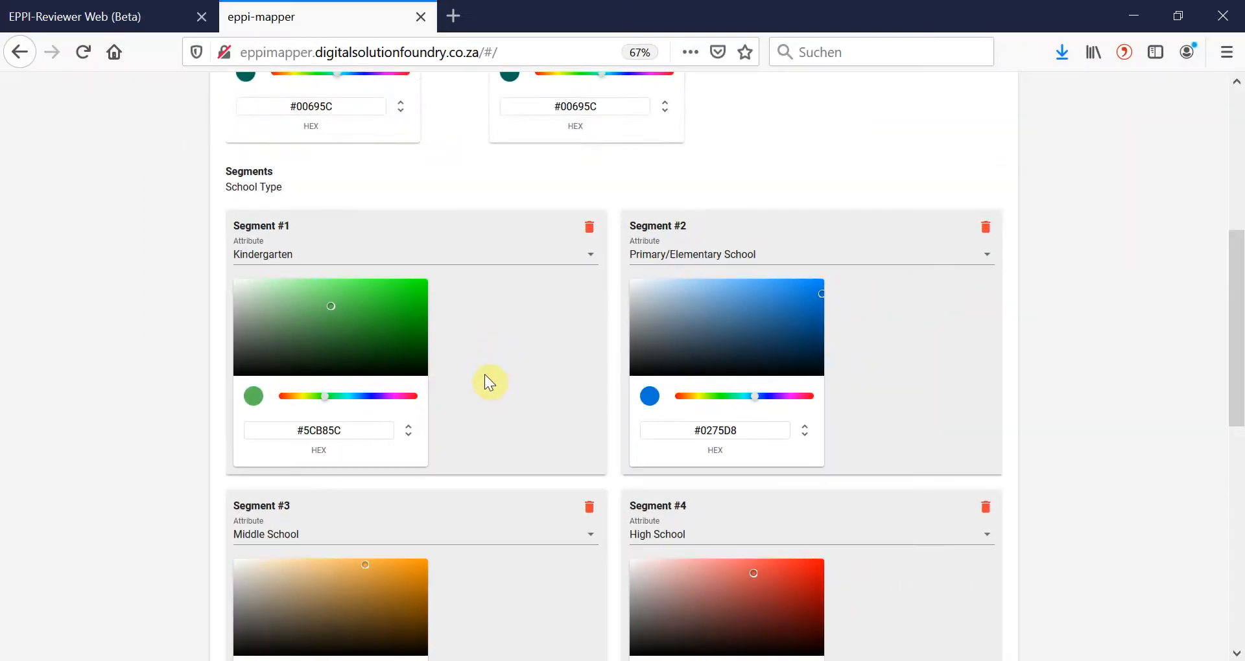
Recolour the Middle School segment to yellow #EEE127 and the High School segment to red #DF0D07, completing the design section.
scroll(485, 375, down, 1)
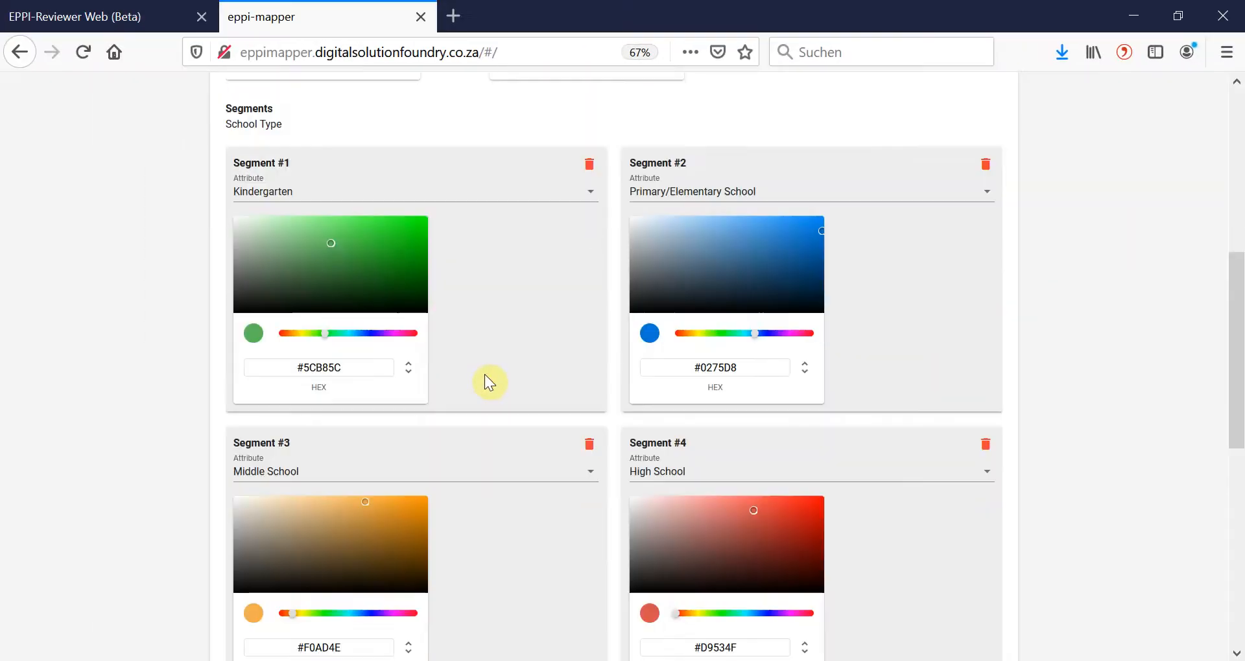
click(301, 613)
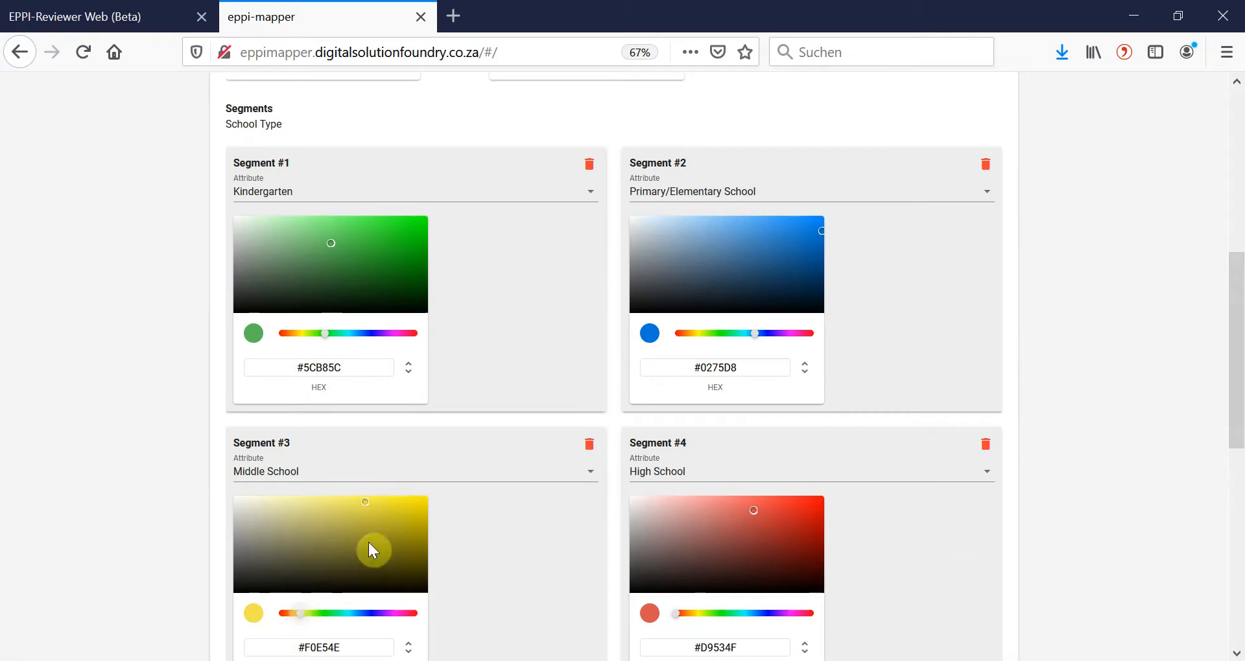
click(406, 504)
click(396, 502)
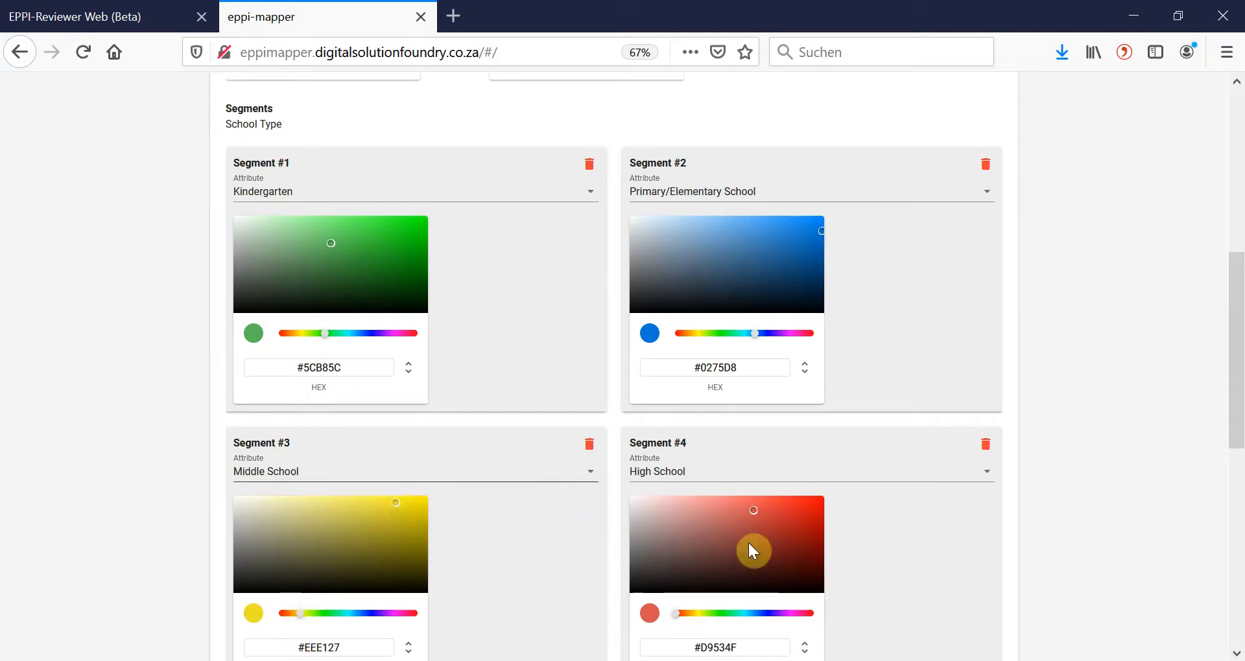
click(818, 509)
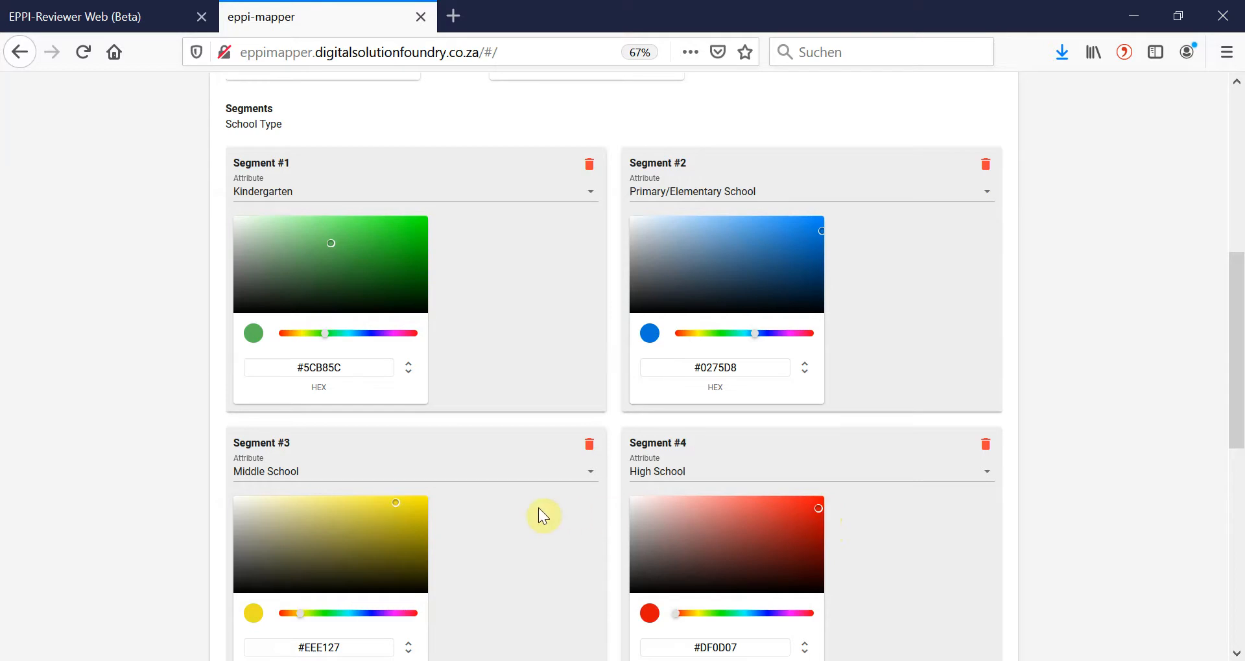
scroll(540, 512, down, 3)
scroll(539, 509, down, 3)
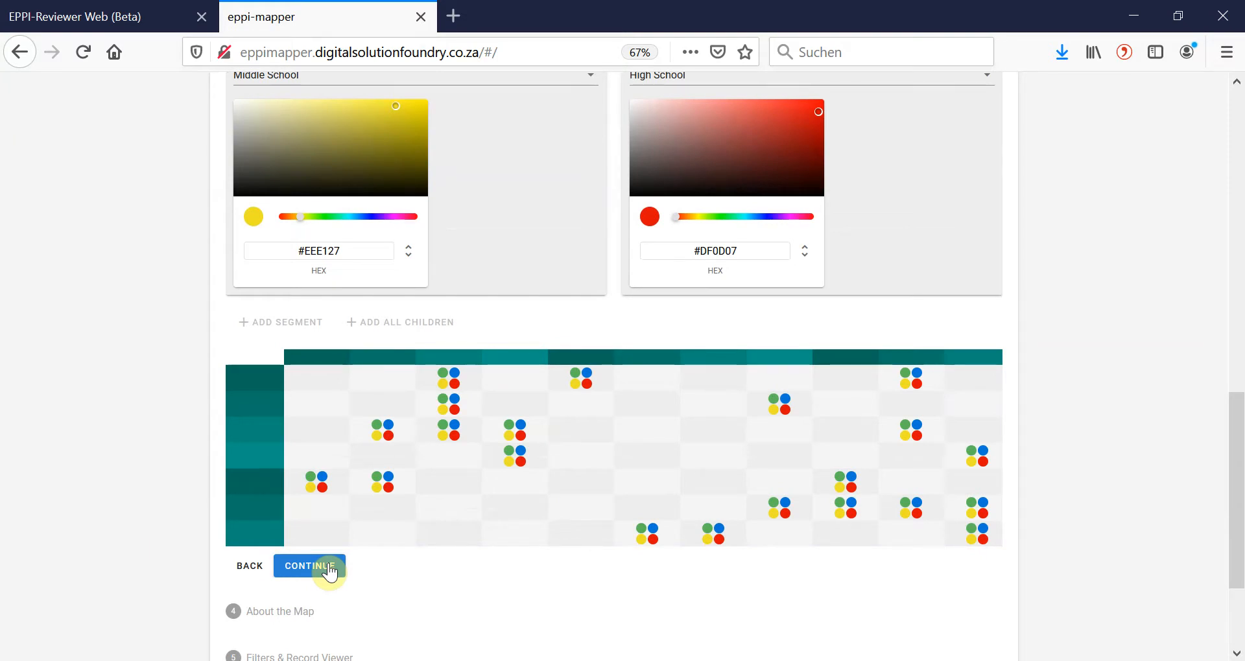
click(310, 566)
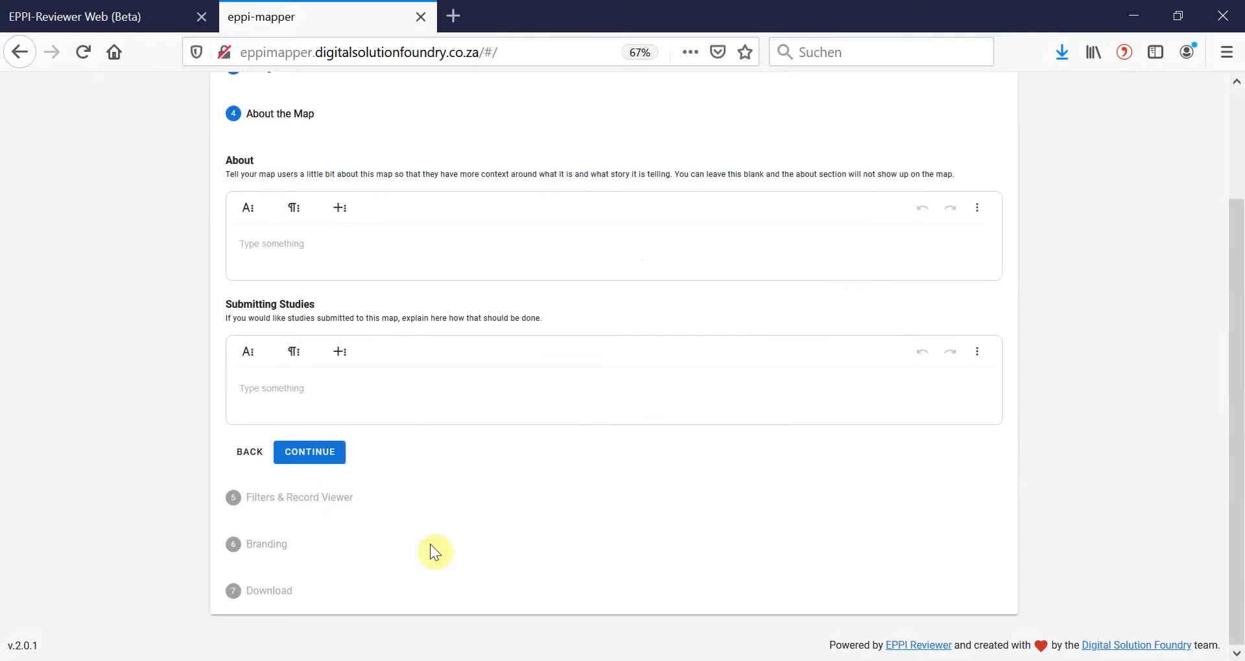
Enter "This is information about my map." as the map's About text.
click(309, 252)
text(T)
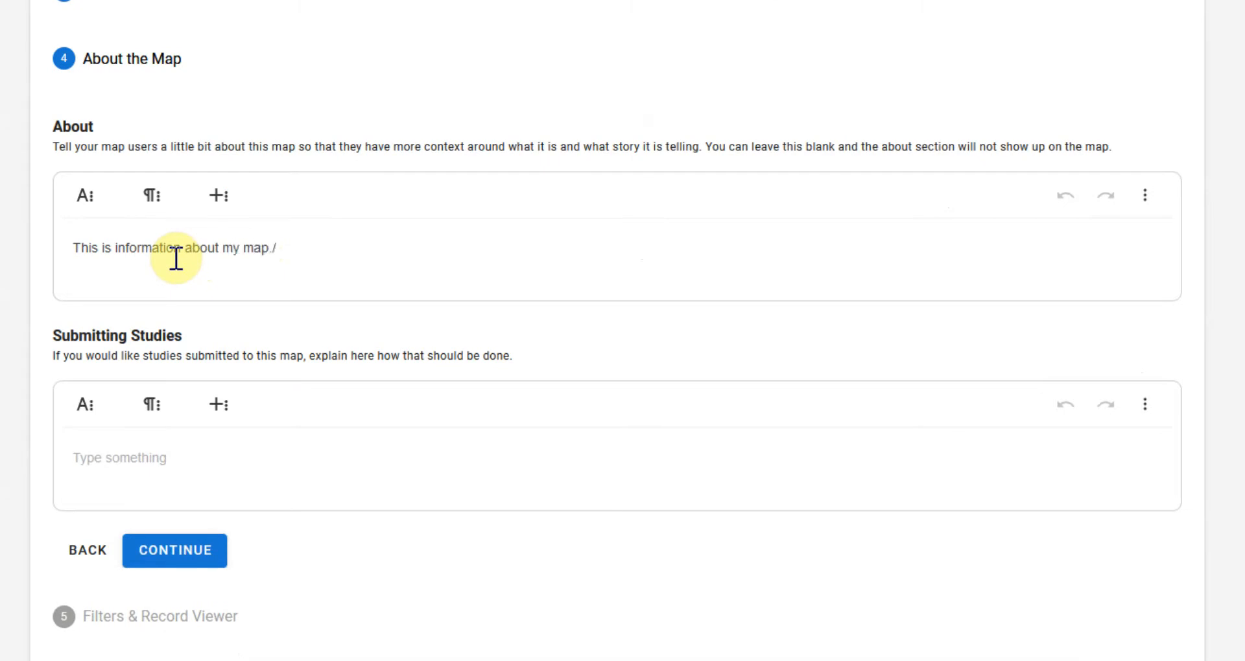
Make the About text bold and try centre alignment before returning it to left alignment.
drag(280, 248, 50, 228)
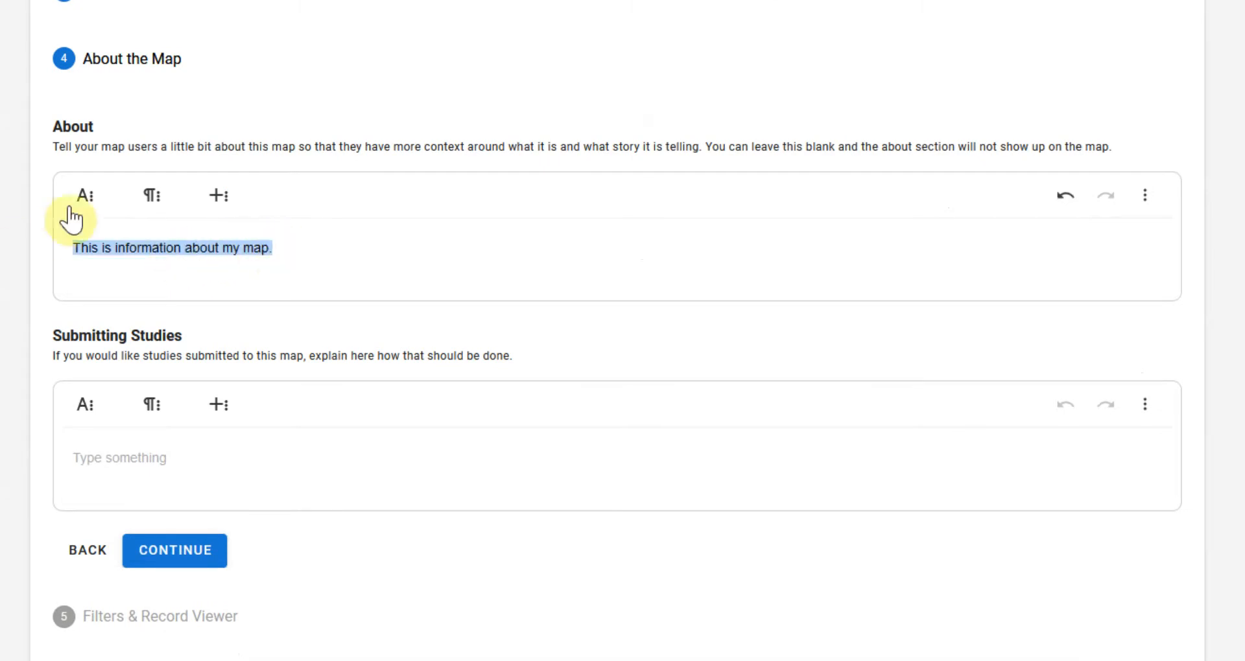
click(82, 196)
click(78, 242)
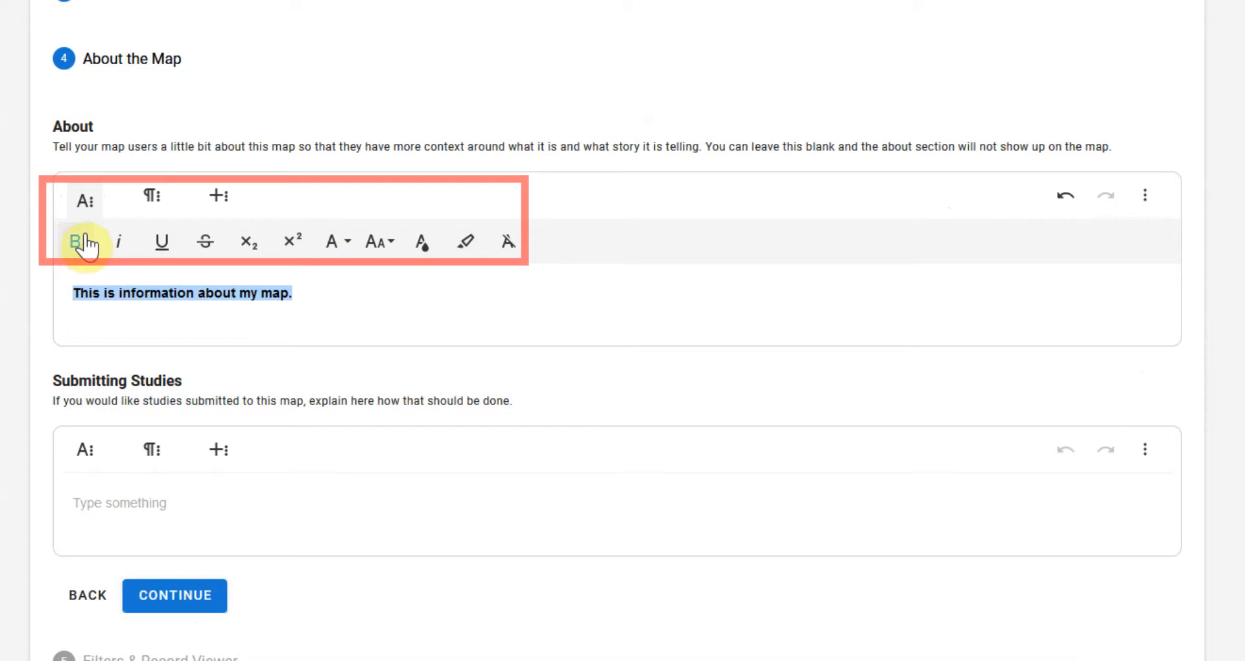
click(152, 198)
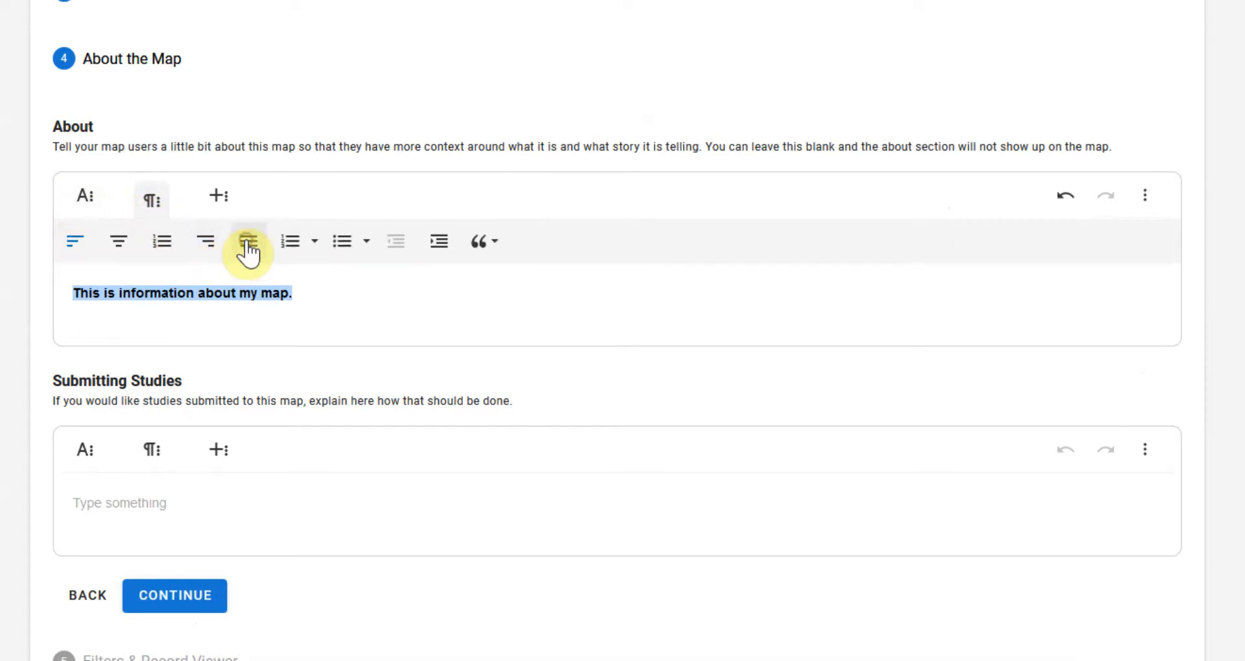
click(119, 246)
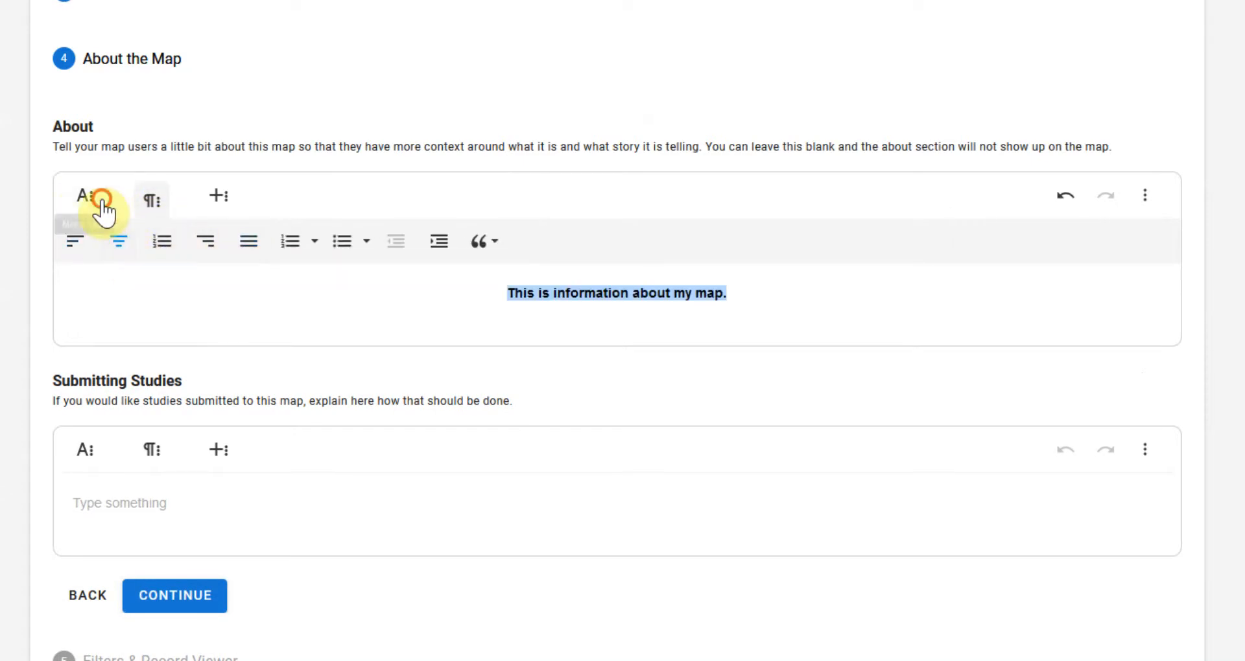
click(97, 206)
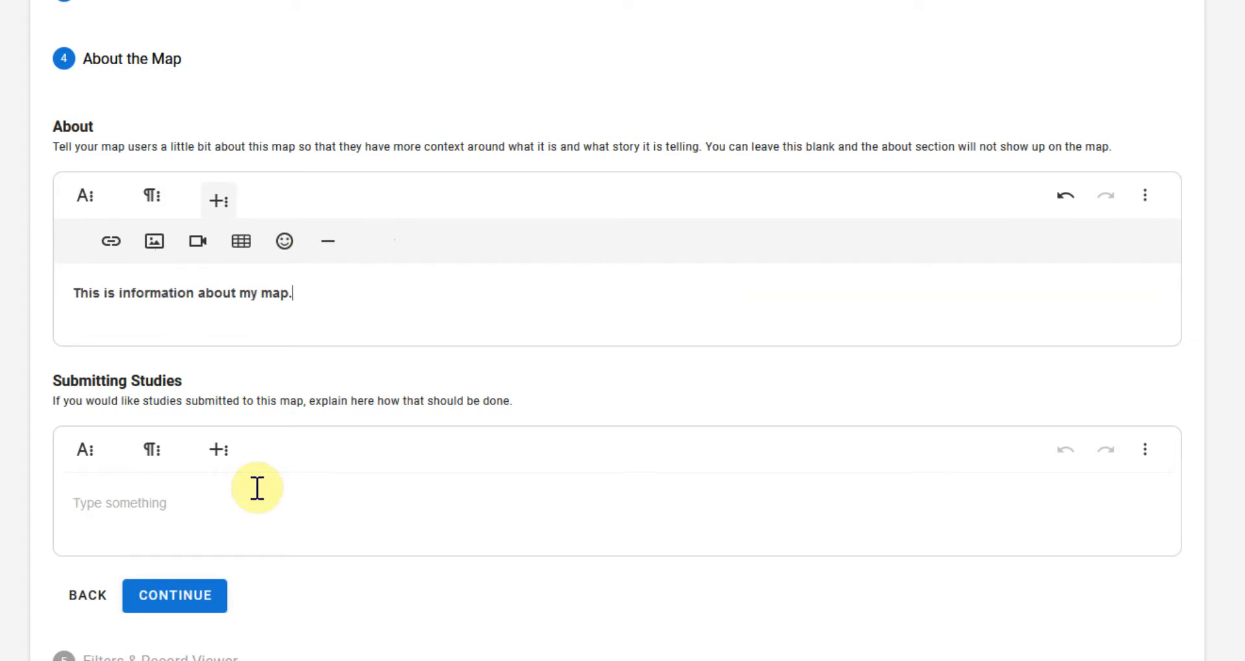
Enter "Info on how to submit." as the map's Submitting Studies text.
click(280, 519)
text(Info )
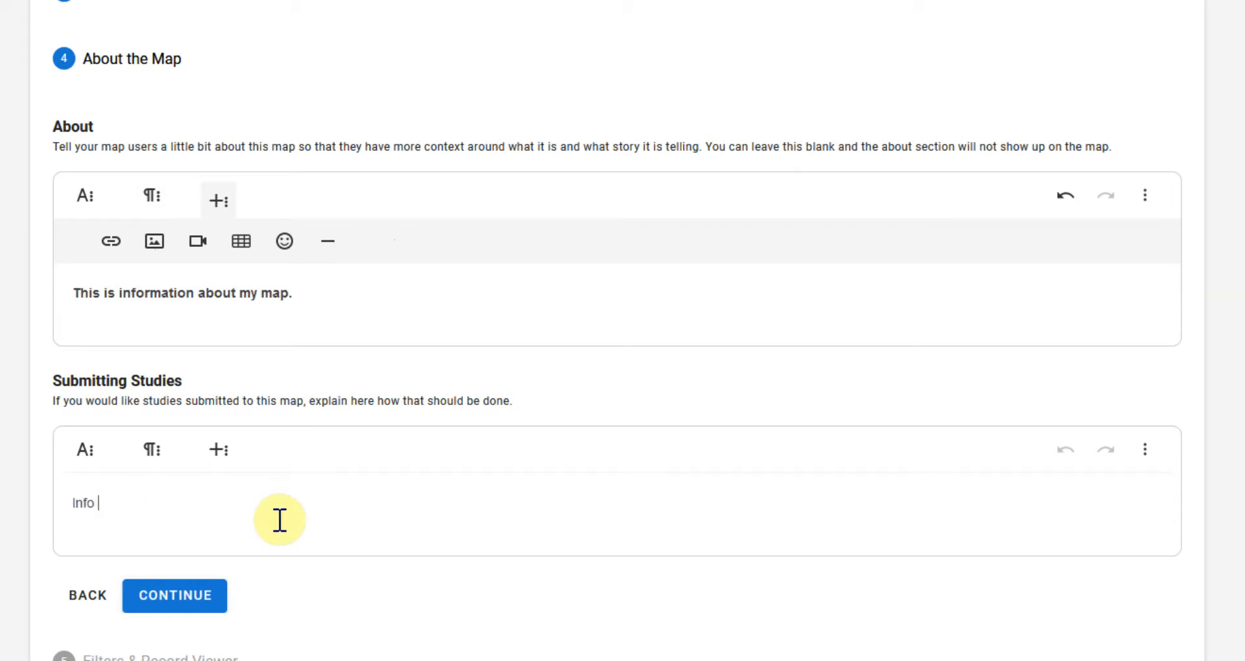
text(on how to submit.)
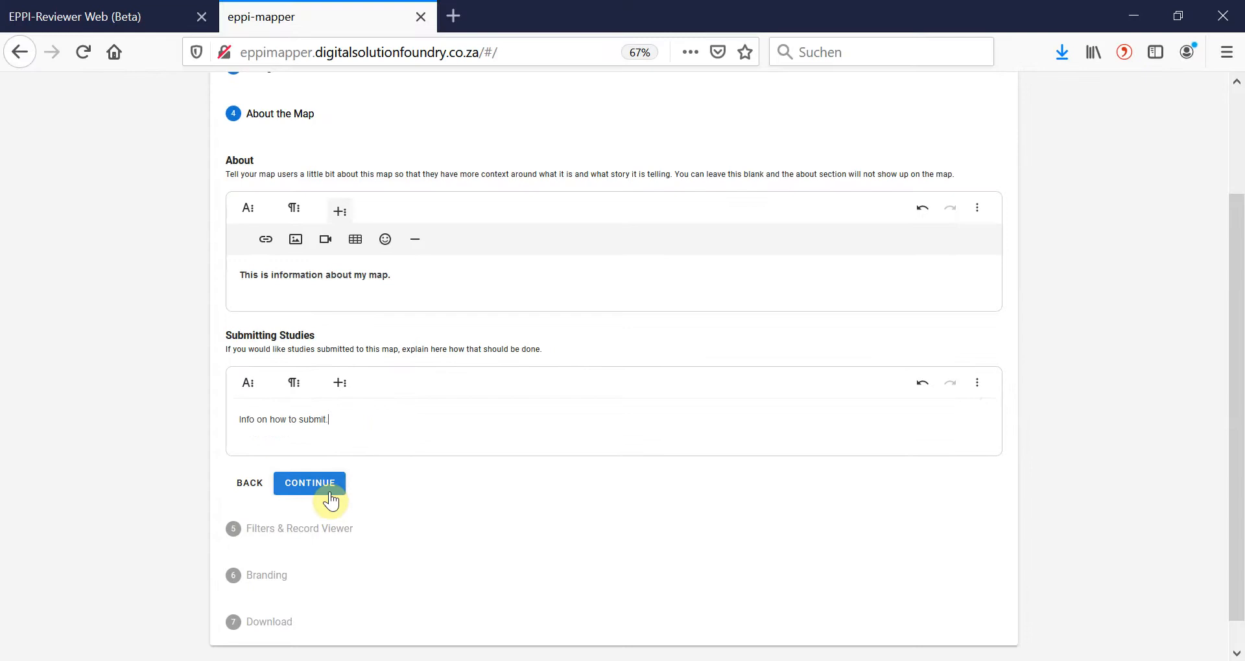
click(329, 492)
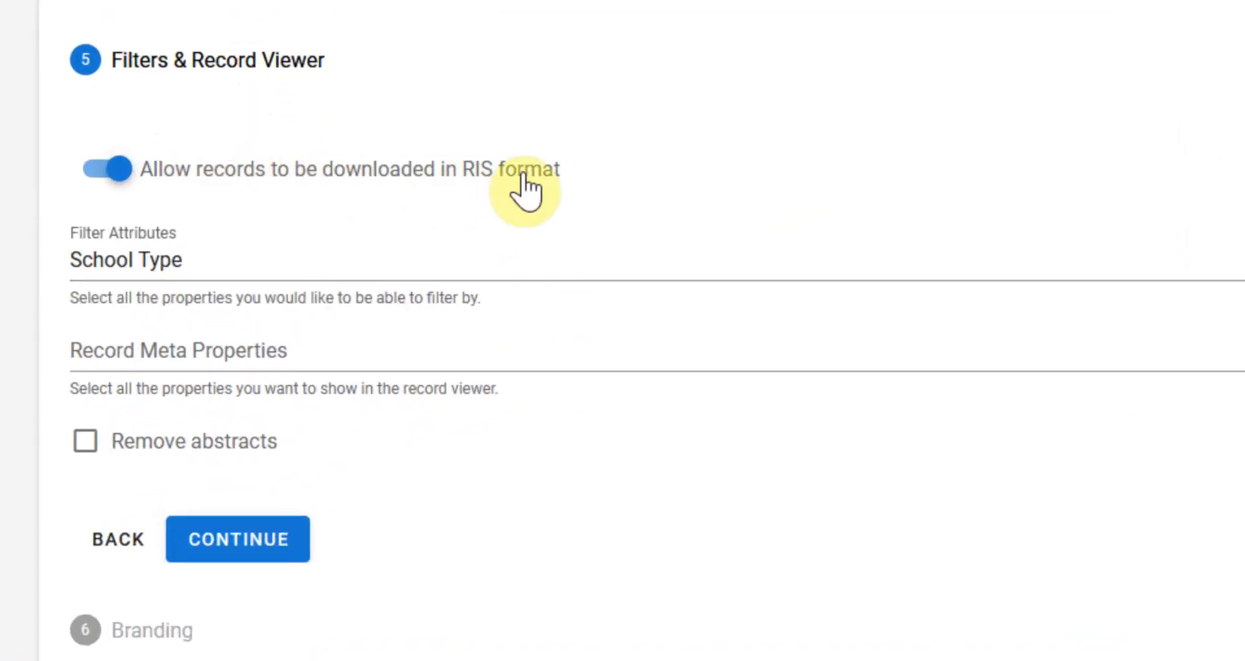
Add Length of study, Publication Date, Publication Type and Subject to the filter attributes alongside School Type.
click(478, 273)
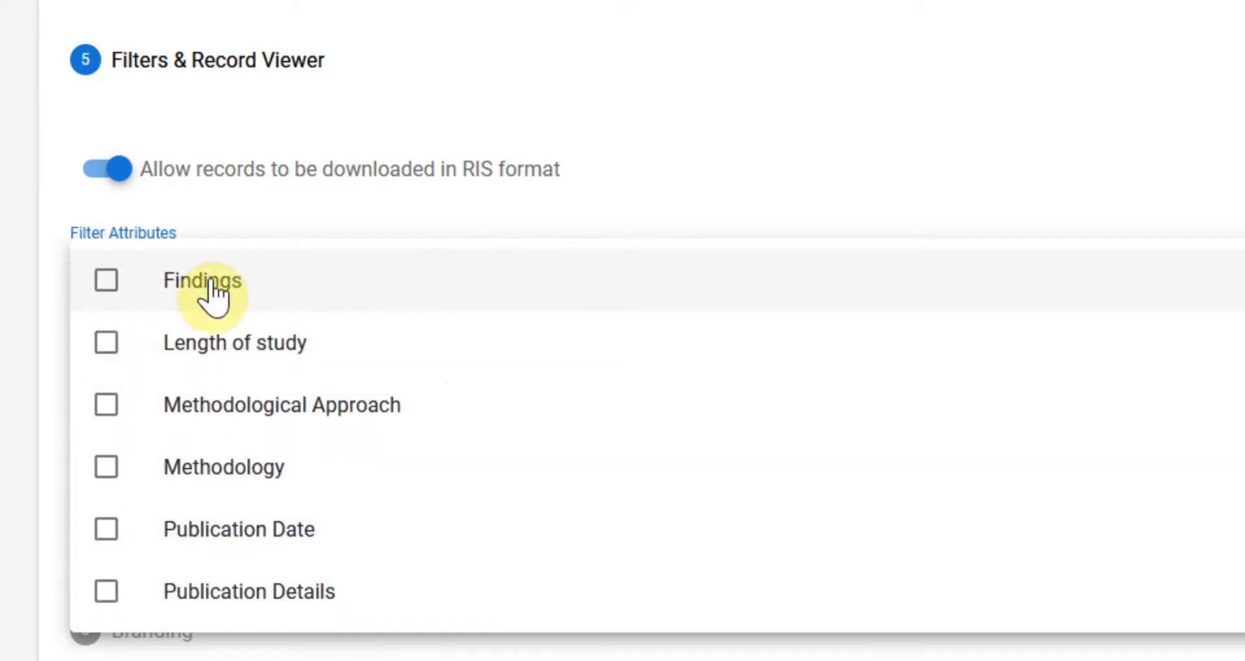
click(102, 347)
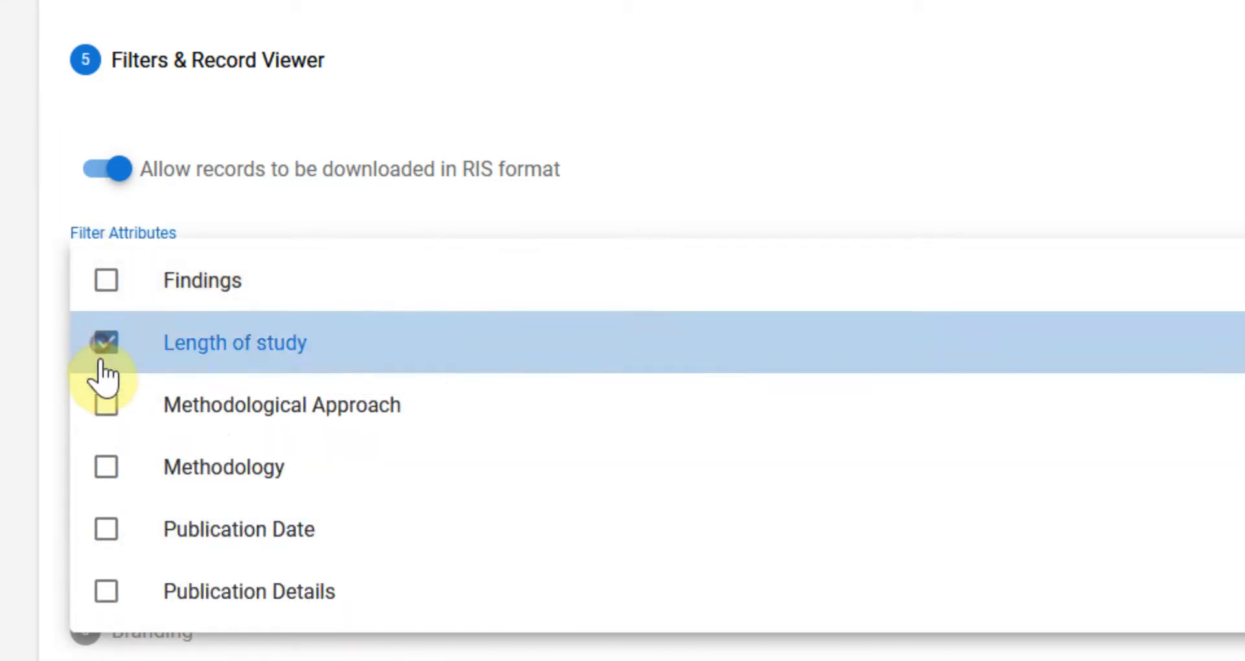
click(105, 522)
scroll(105, 513, down, 5)
click(106, 481)
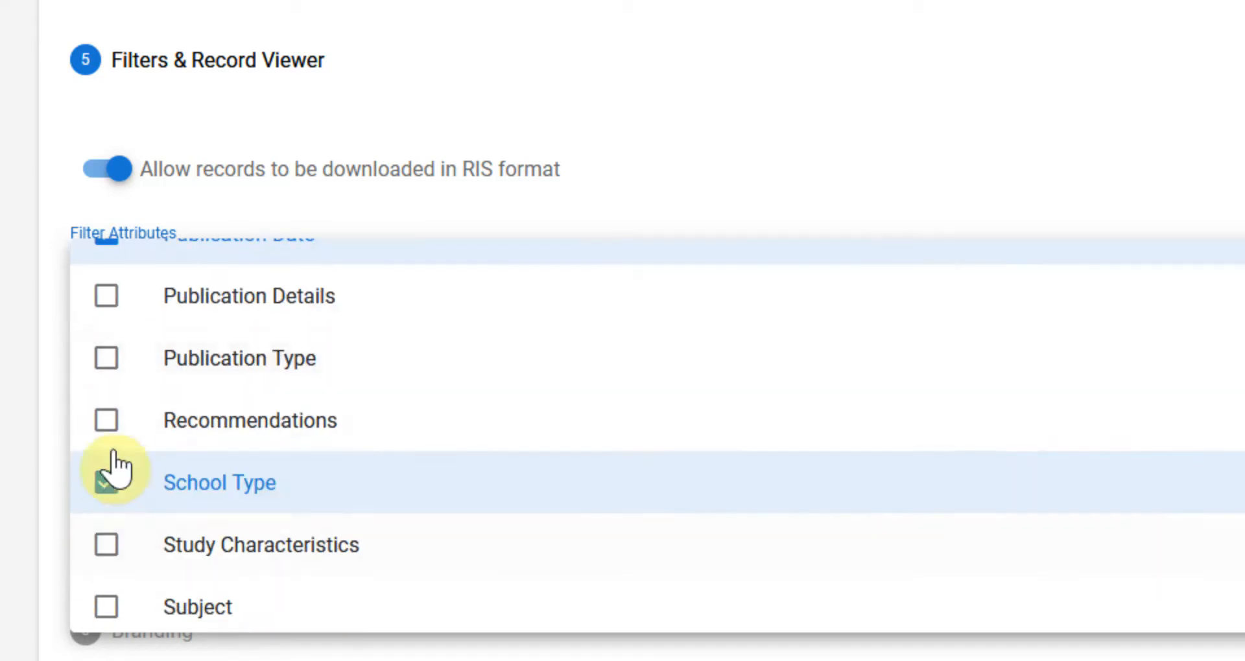
click(109, 358)
scroll(111, 506, down, 1)
click(106, 595)
click(13, 417)
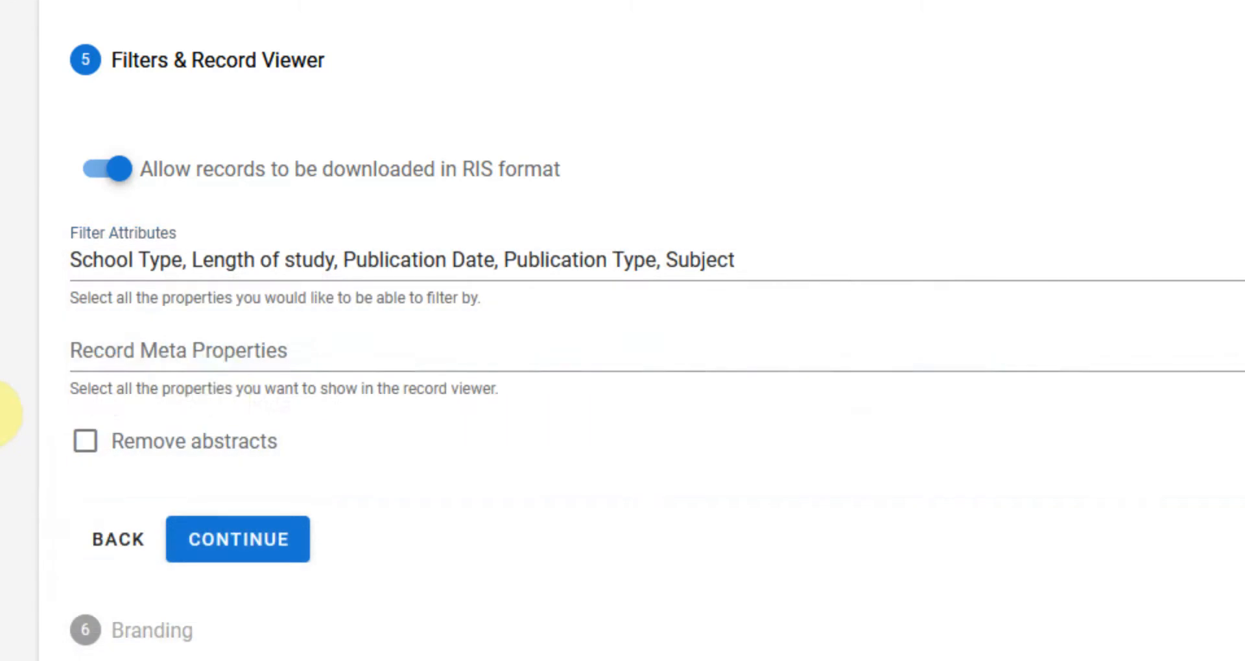
Show Authors, DOI, Issue, Journal, Keywords, Title, URL, Volume and Year as record meta properties, and complete the filters section.
click(583, 361)
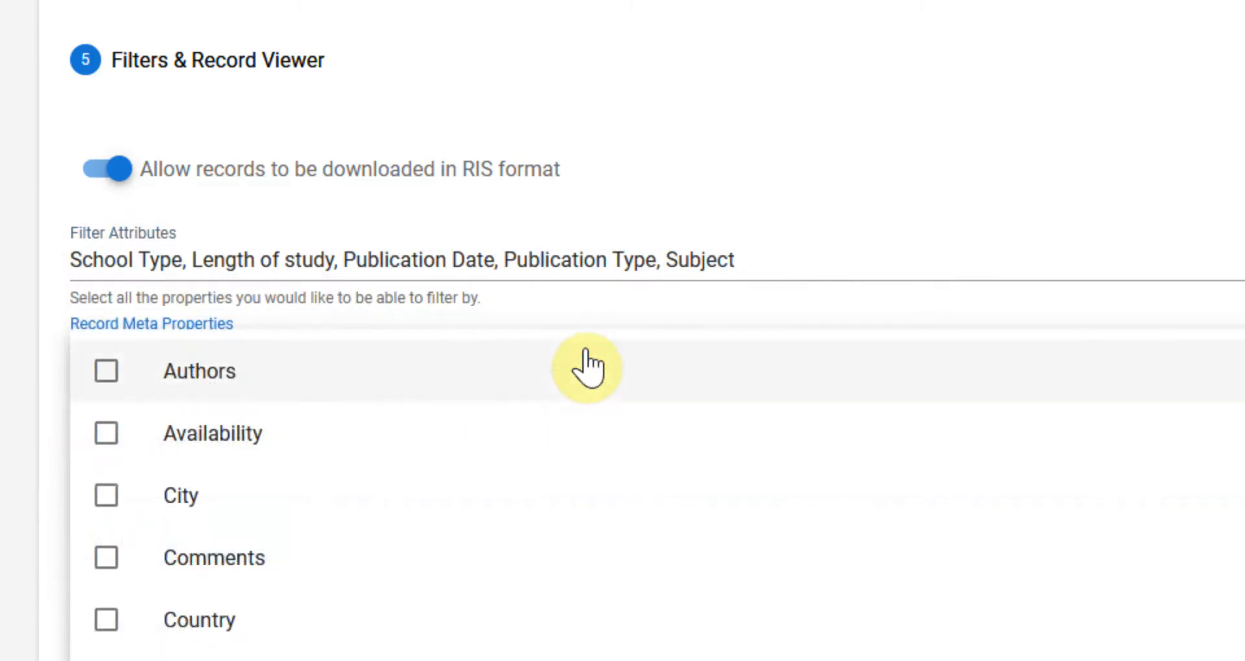
click(107, 375)
click(55, 490)
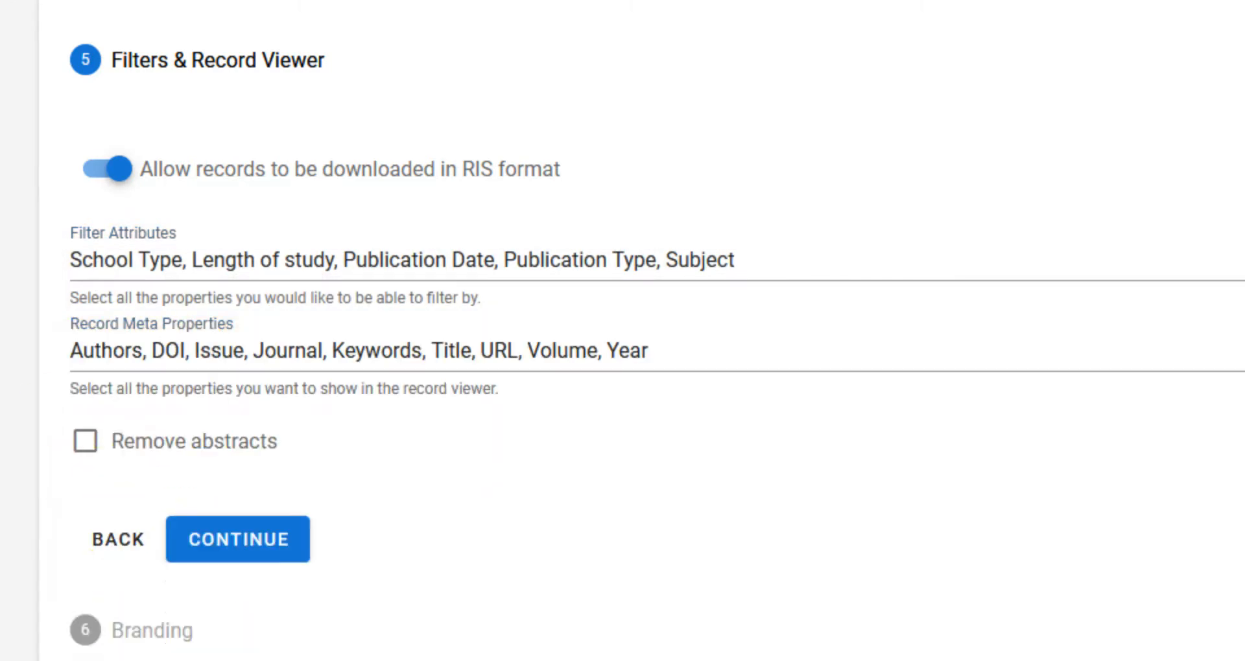
click(235, 546)
Enter "This is my new map" as the branding text and make it bold.
click(313, 504)
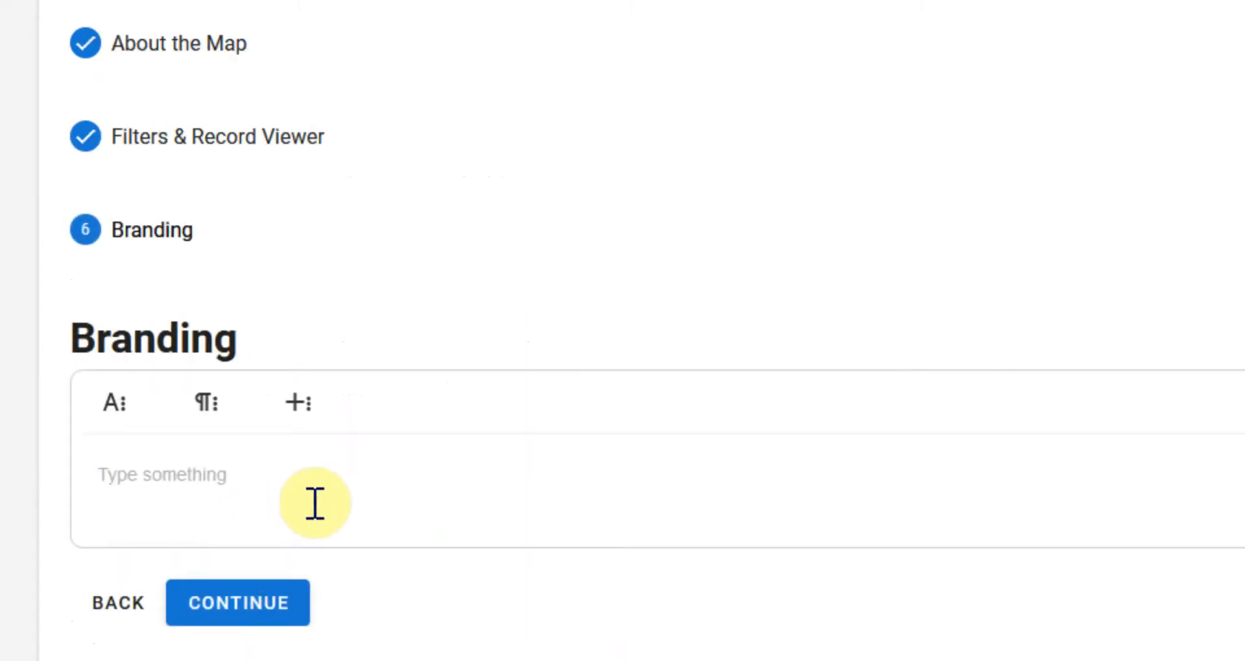
text(This is my new map)
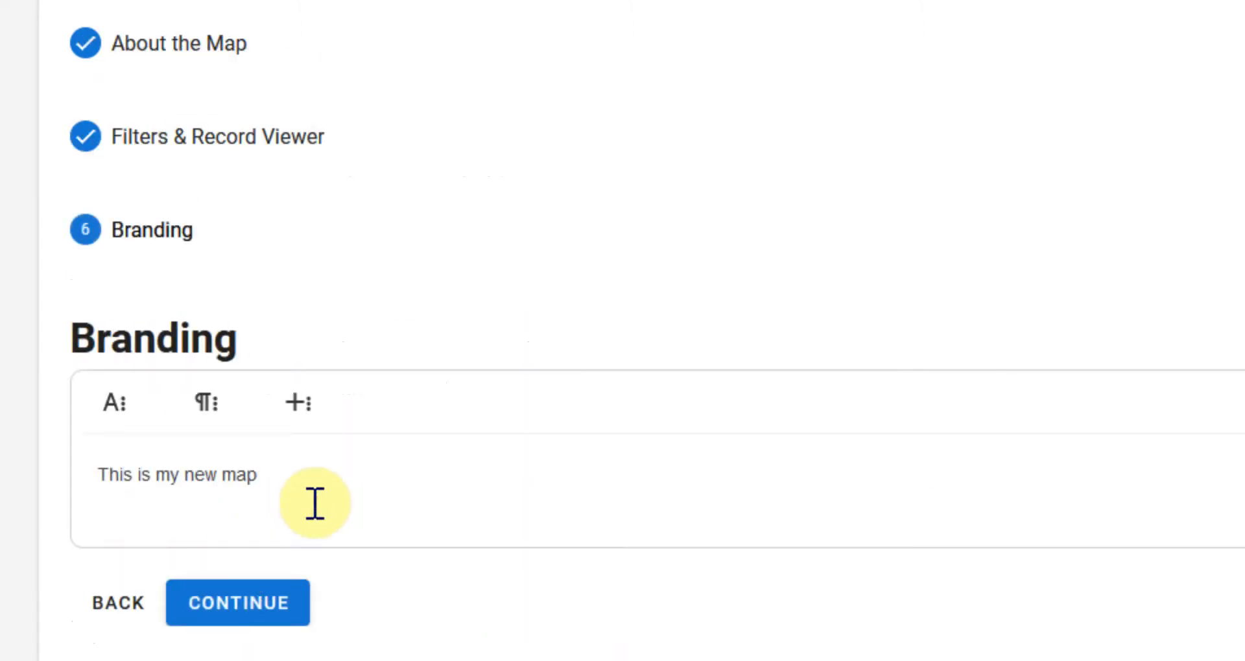
drag(315, 503, 61, 497)
click(116, 404)
click(107, 463)
Centre the branding text and set its font size to 36.
click(205, 407)
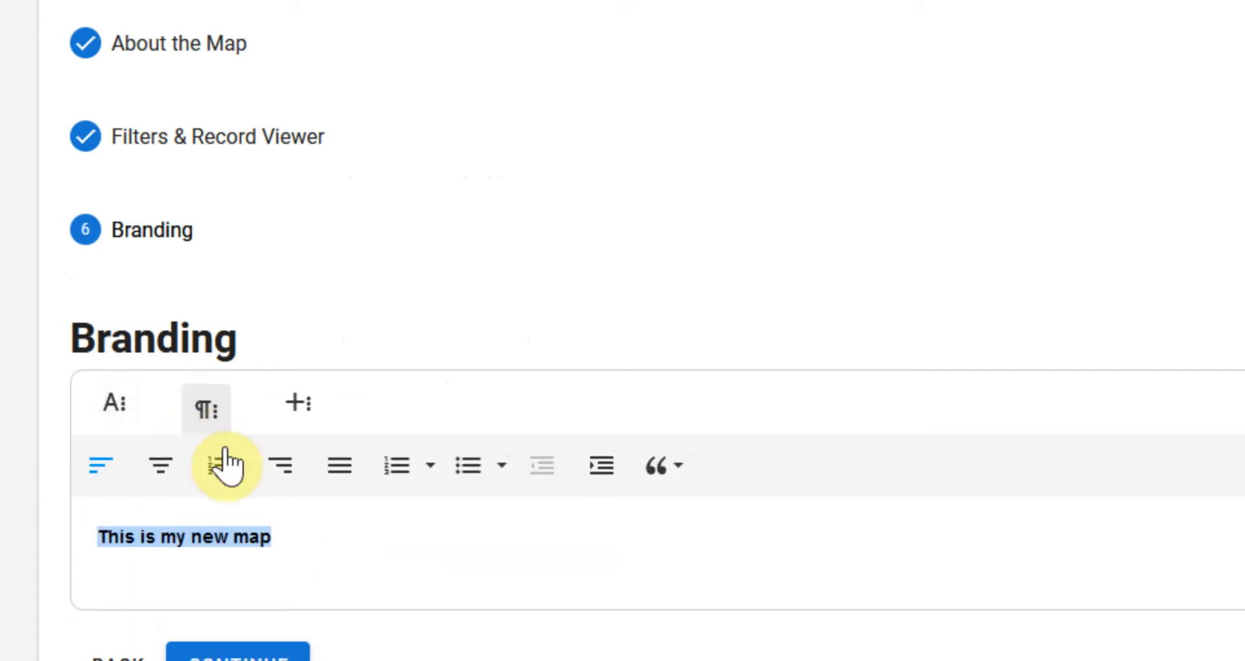
click(167, 468)
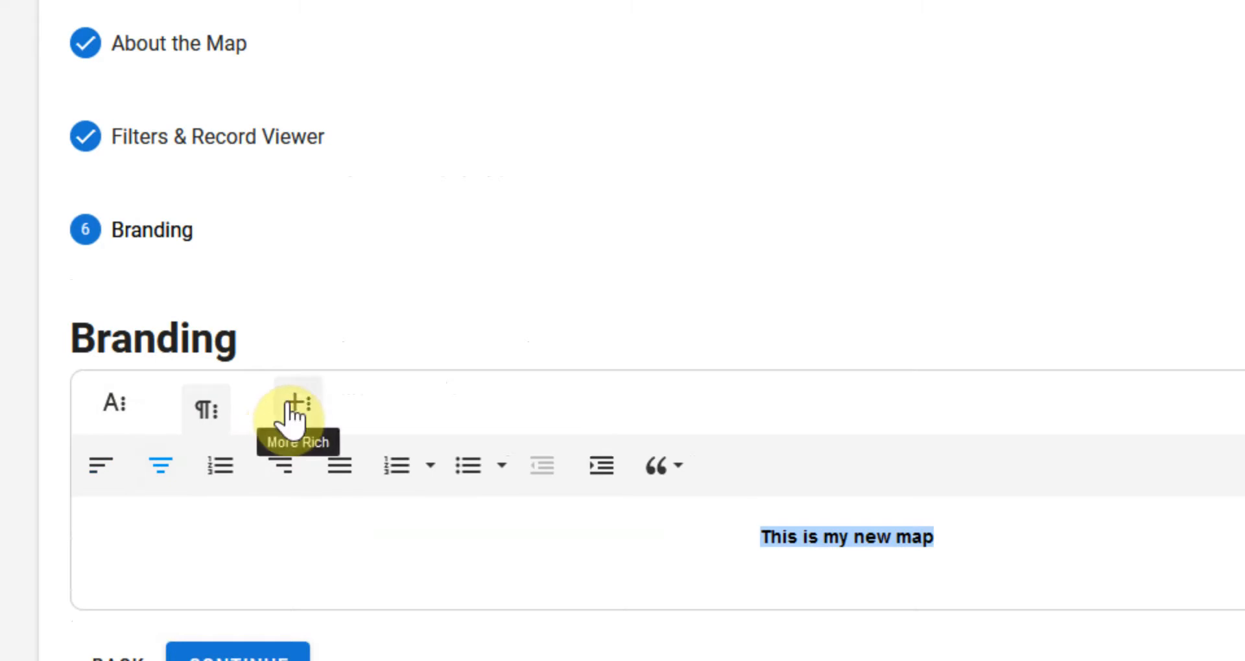
click(137, 402)
click(510, 477)
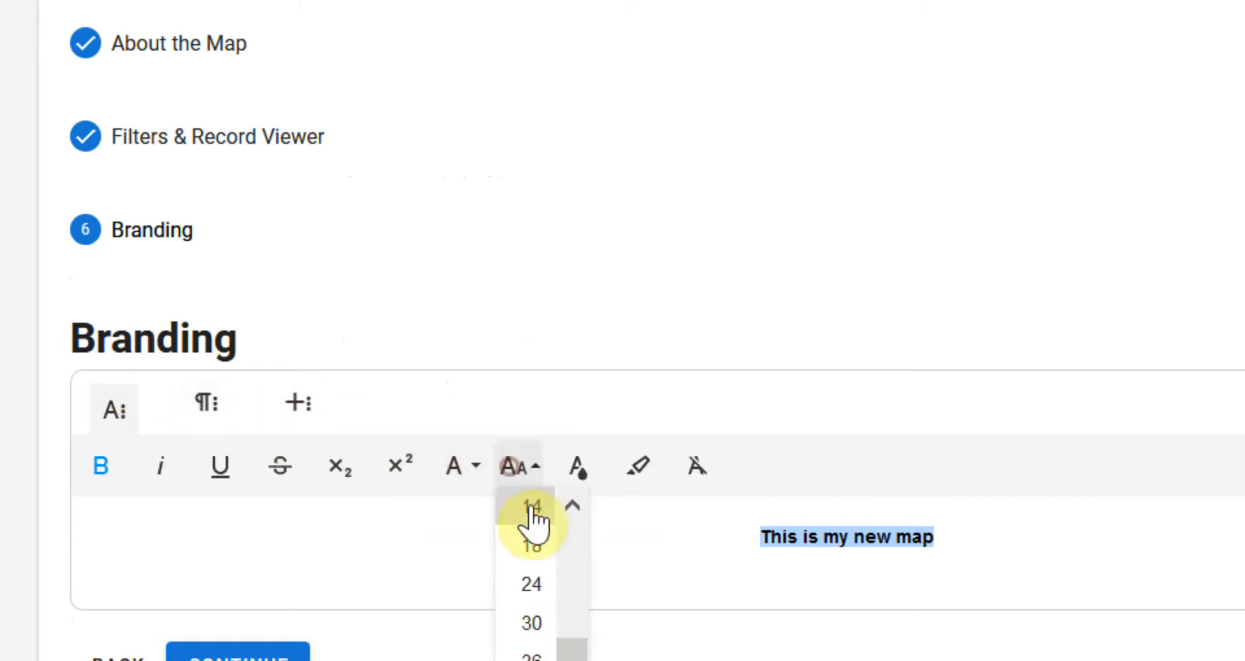
click(533, 656)
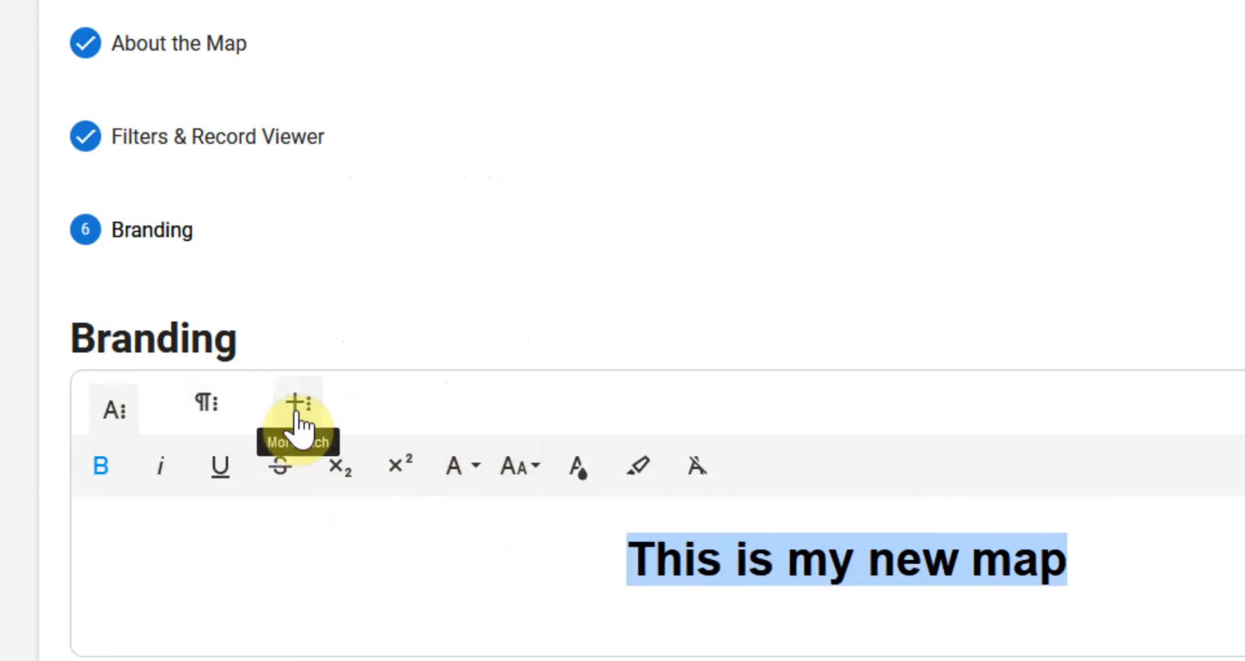
click(1079, 578)
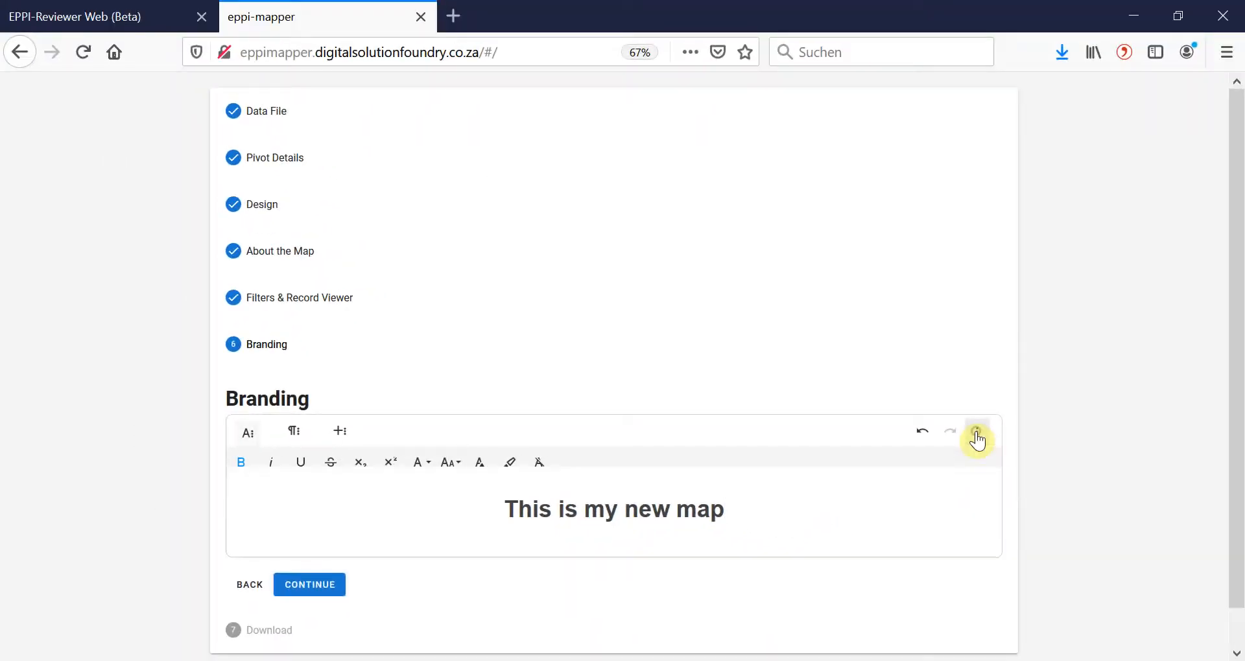
click(976, 435)
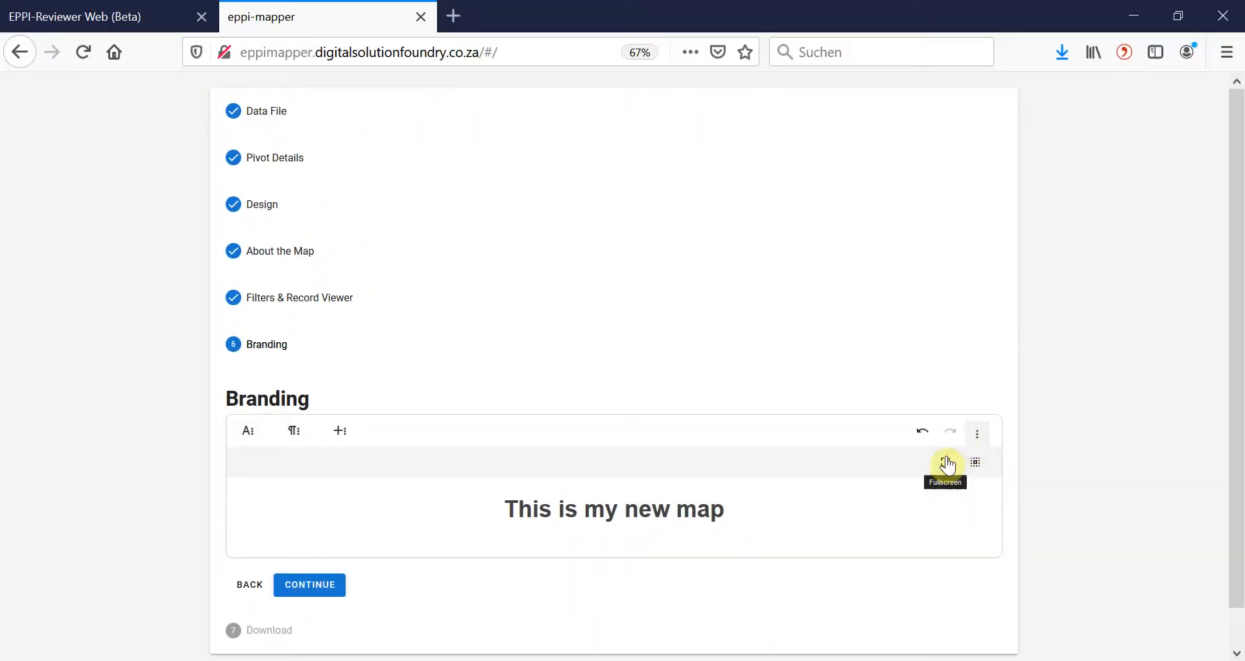
click(973, 441)
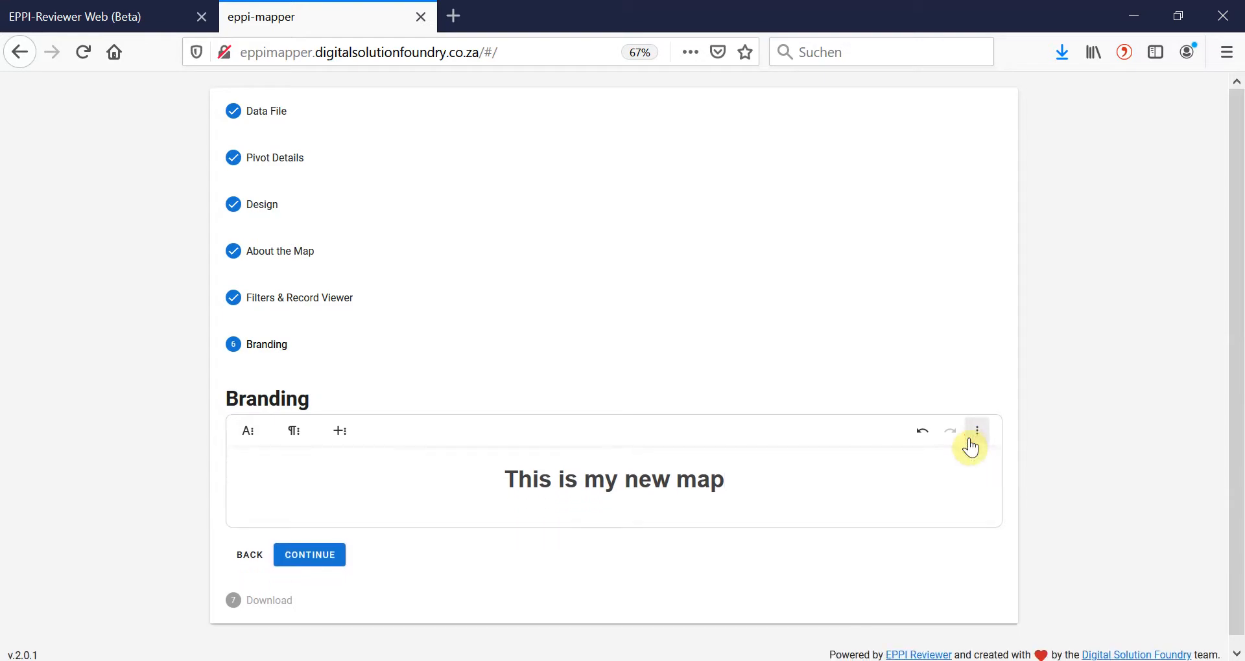
Complete the branding section and download the map for offline use, opening the HTML file in Firefox.
click(311, 555)
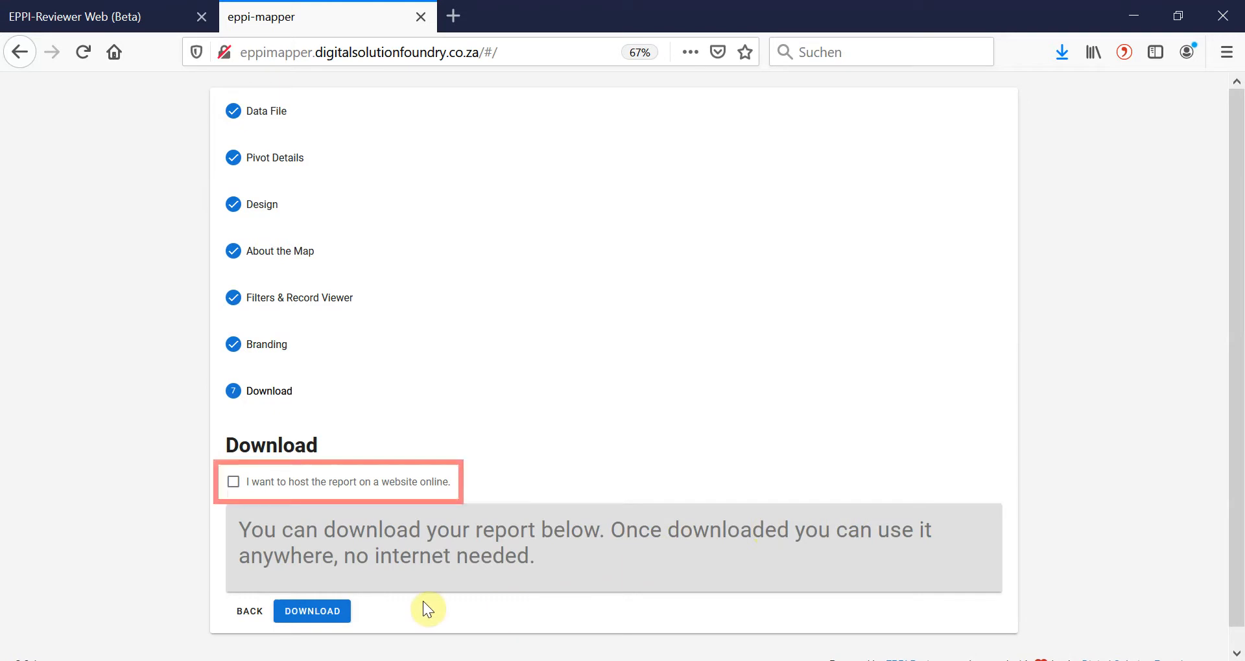
click(338, 611)
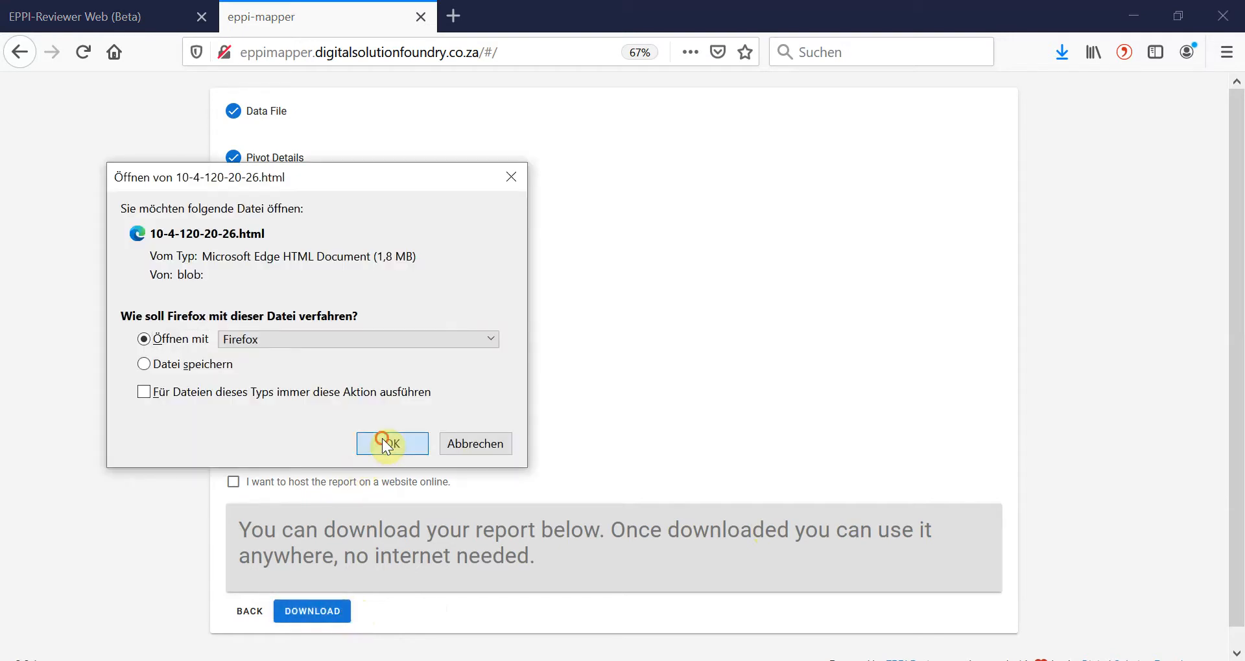
click(383, 440)
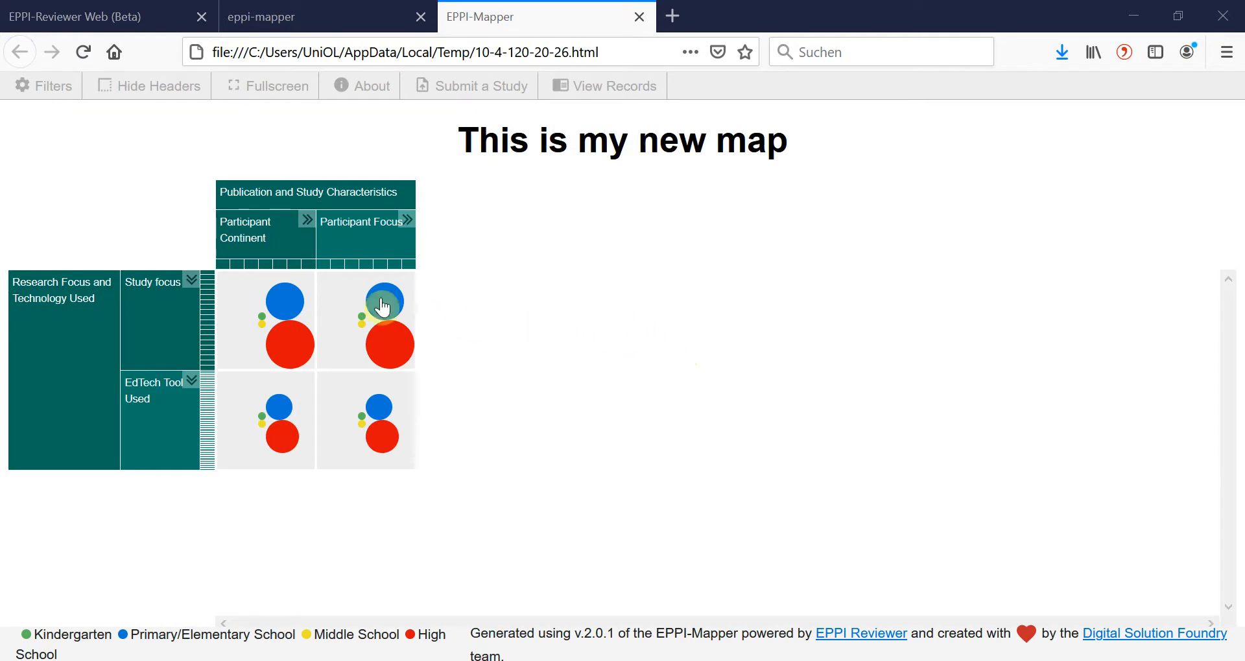
Expand the Participant Continent and Study focus headers and open the records for Teacher digital competence in Asia.
click(306, 224)
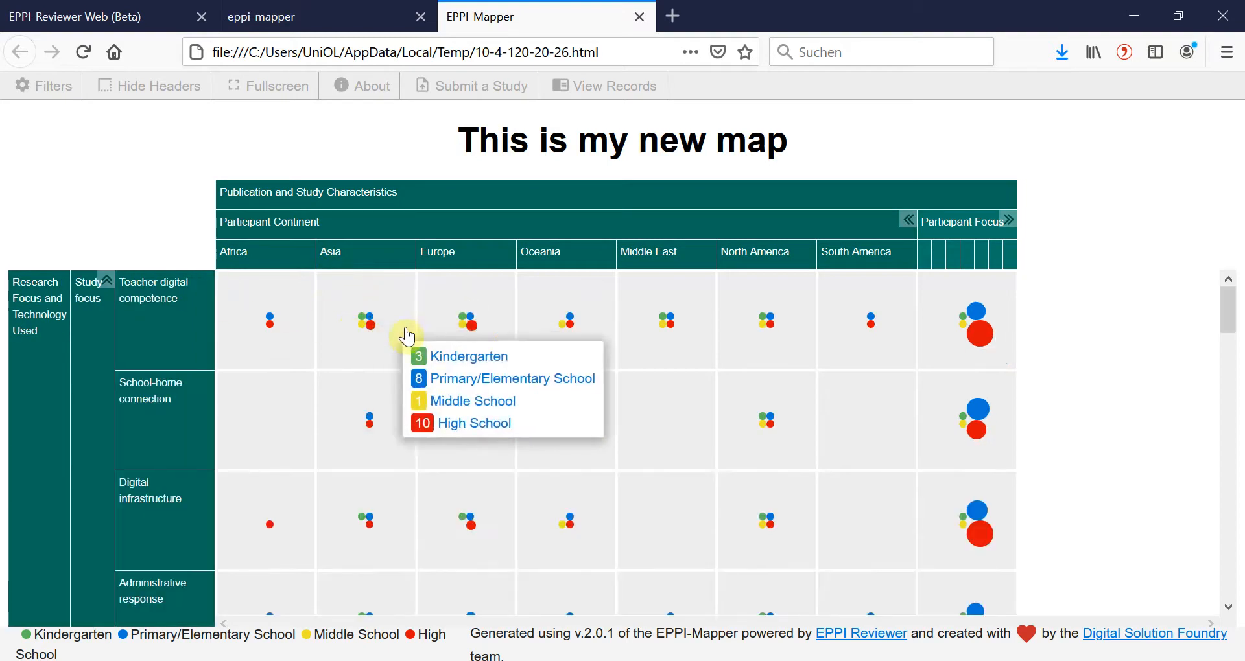
click(399, 292)
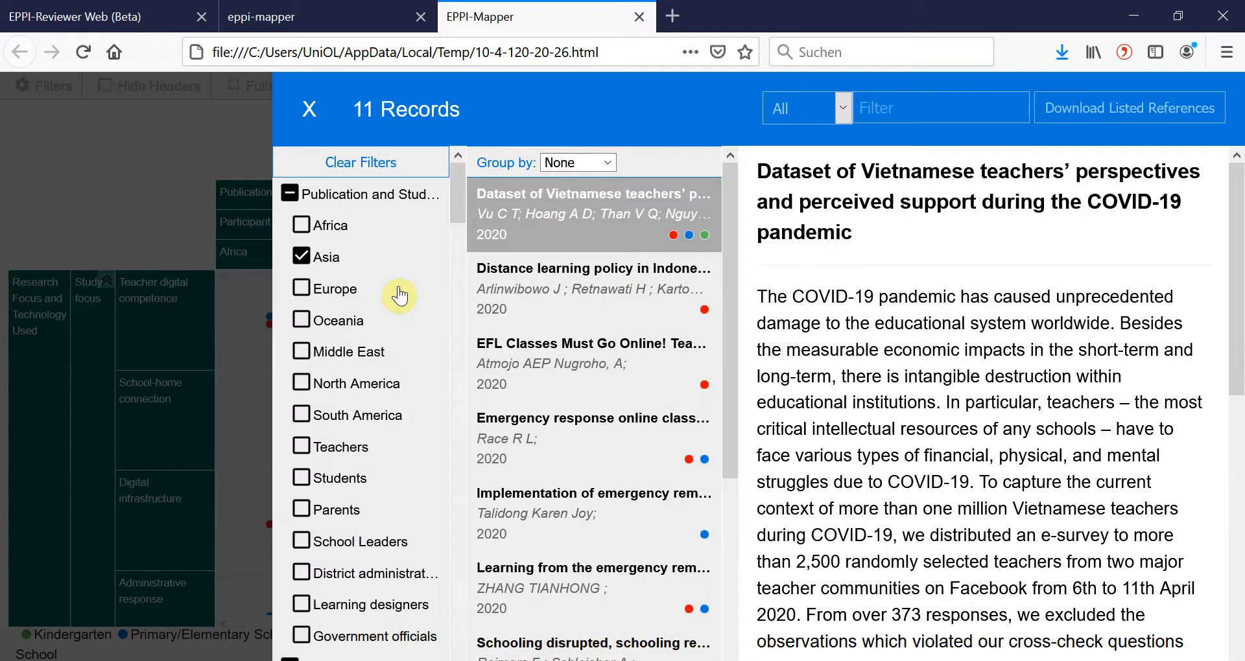
scroll(406, 415, down, 2)
scroll(406, 415, up, 2)
Examine the abstracts and metadata of the Indonesian distance learning policy, EFL classes and emergency response online classes records.
click(611, 327)
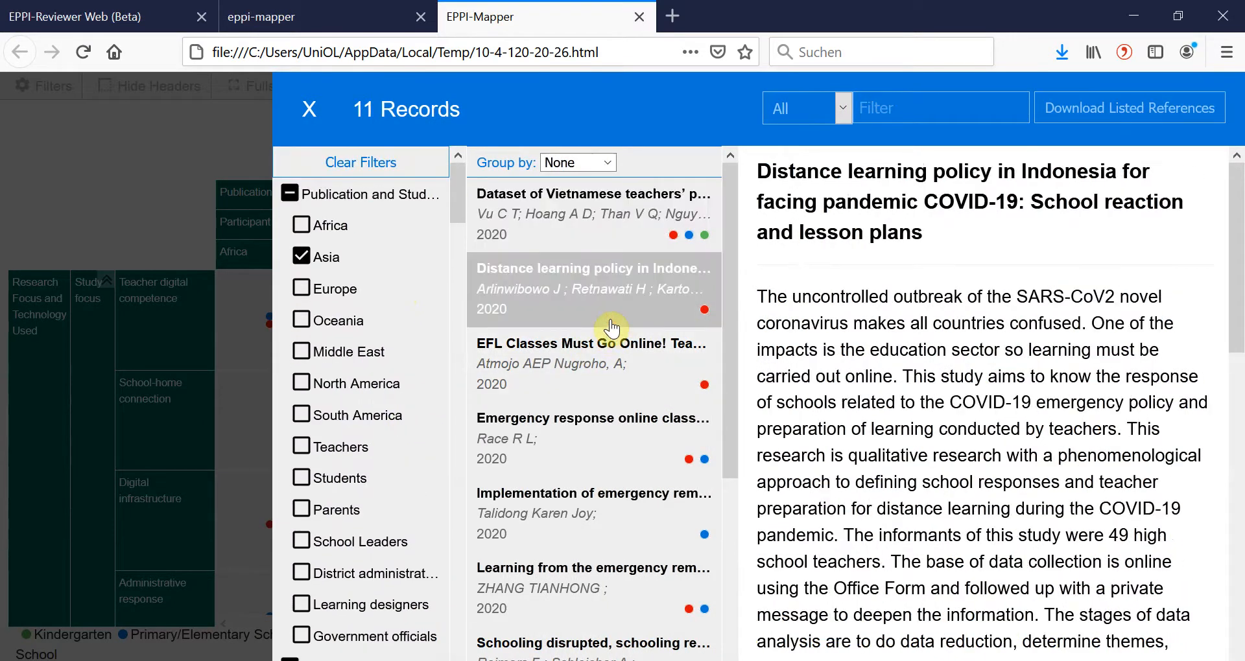
scroll(1018, 454, down, 6)
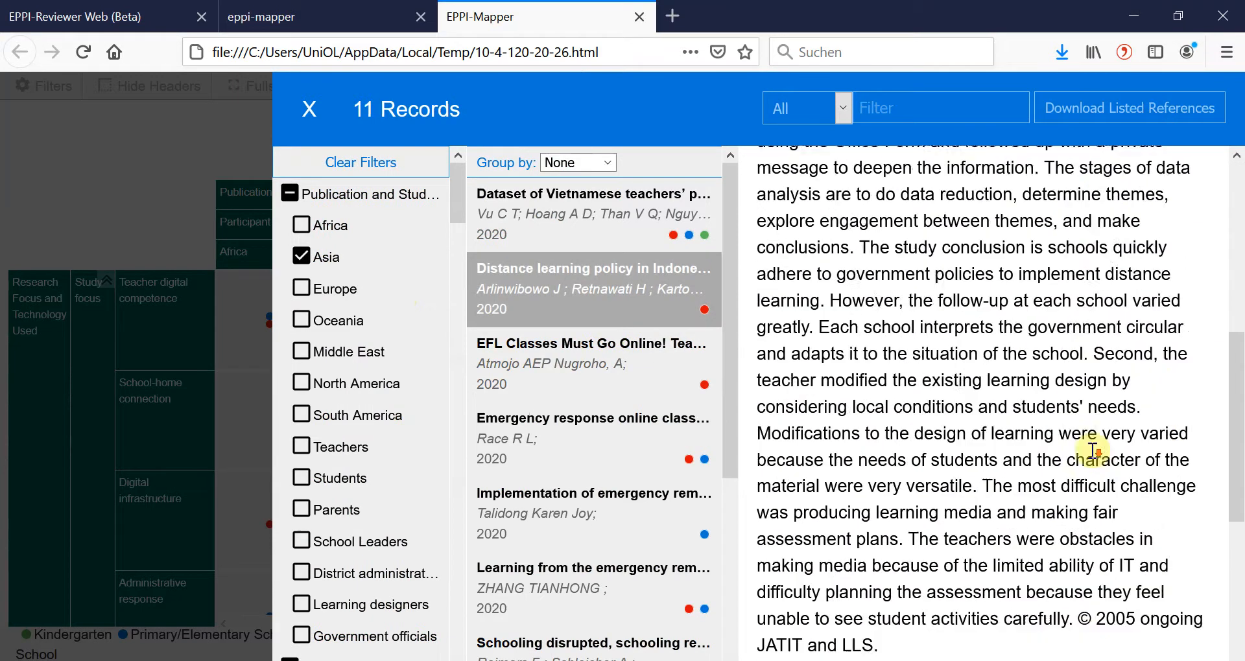
scroll(1093, 451, down, 5)
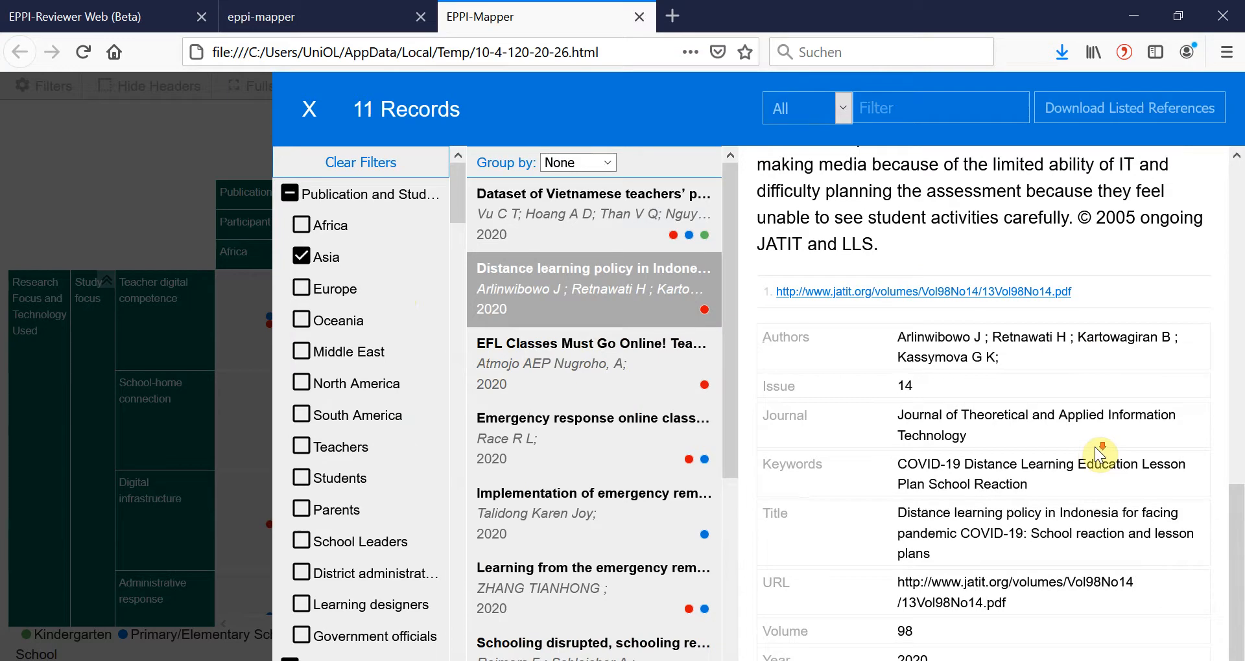
click(559, 363)
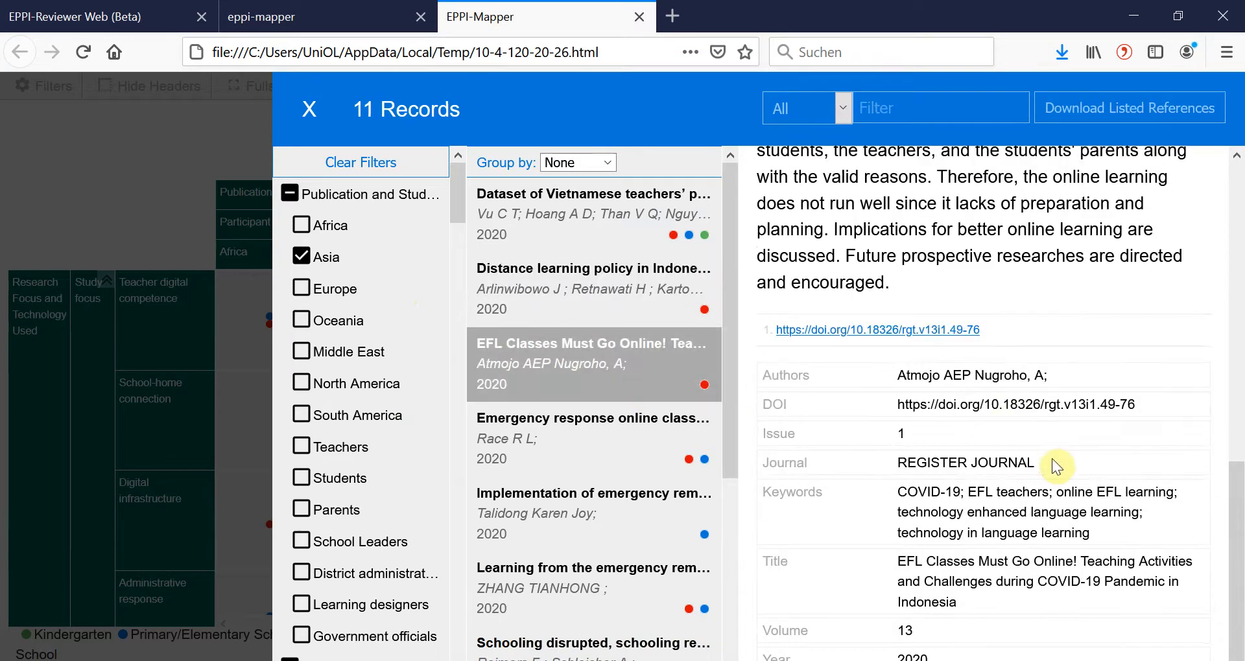
click(619, 451)
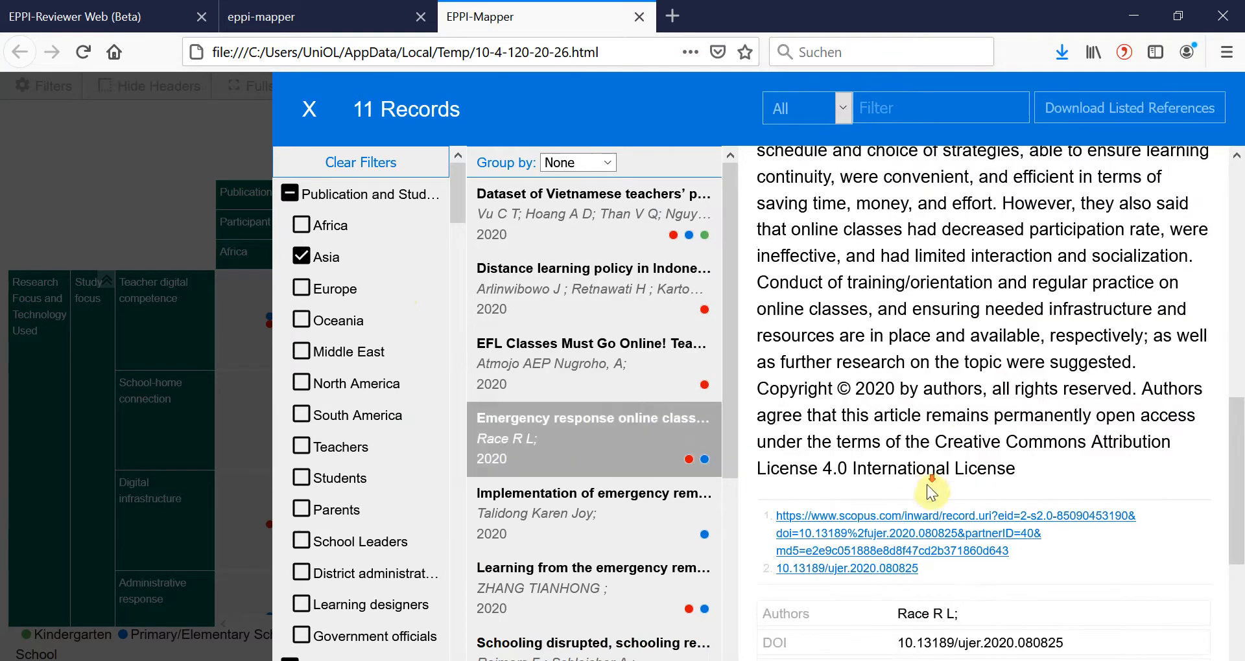
scroll(931, 485, down, 5)
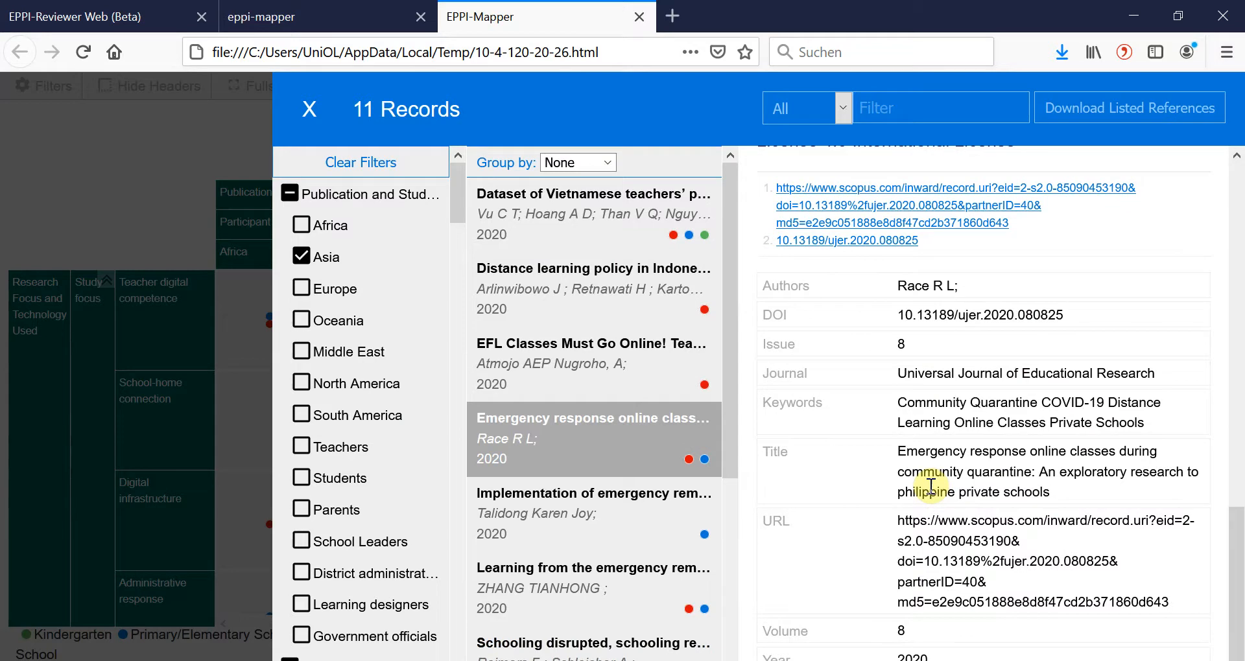
scroll(931, 485, up, 6)
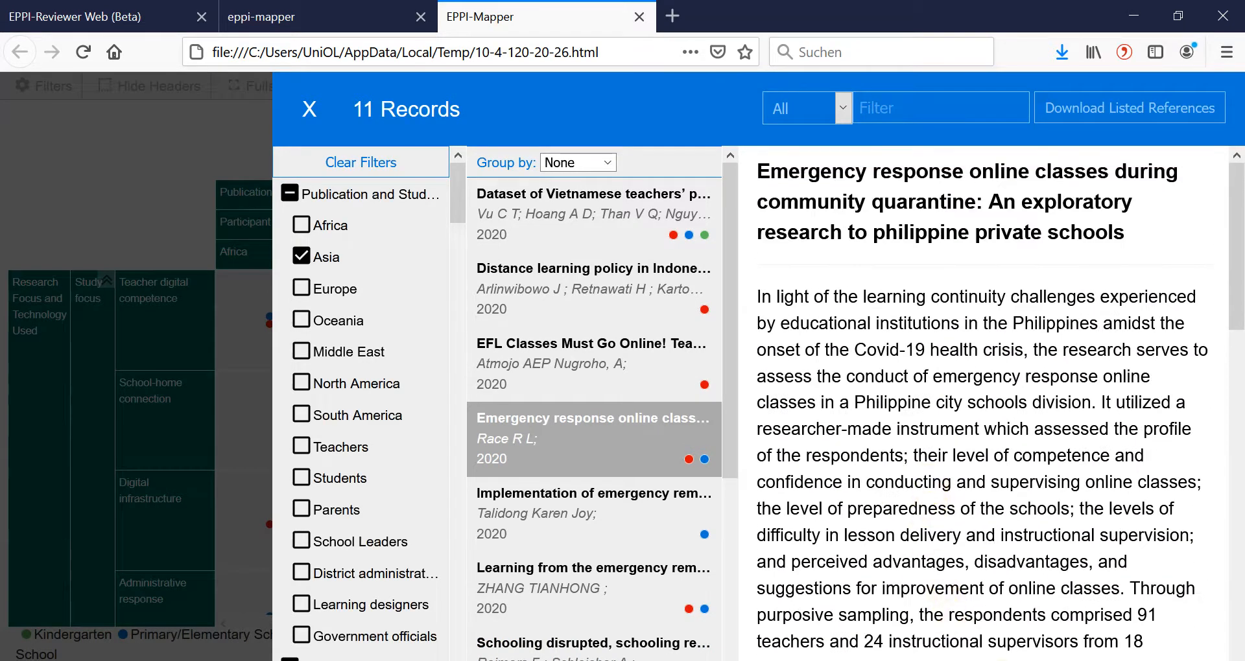
View the abstract of the Implementation of emergency remote teaching record, follow its DOI link to the Zenodo page, and return to the map.
click(647, 510)
scroll(1057, 509, down, 6)
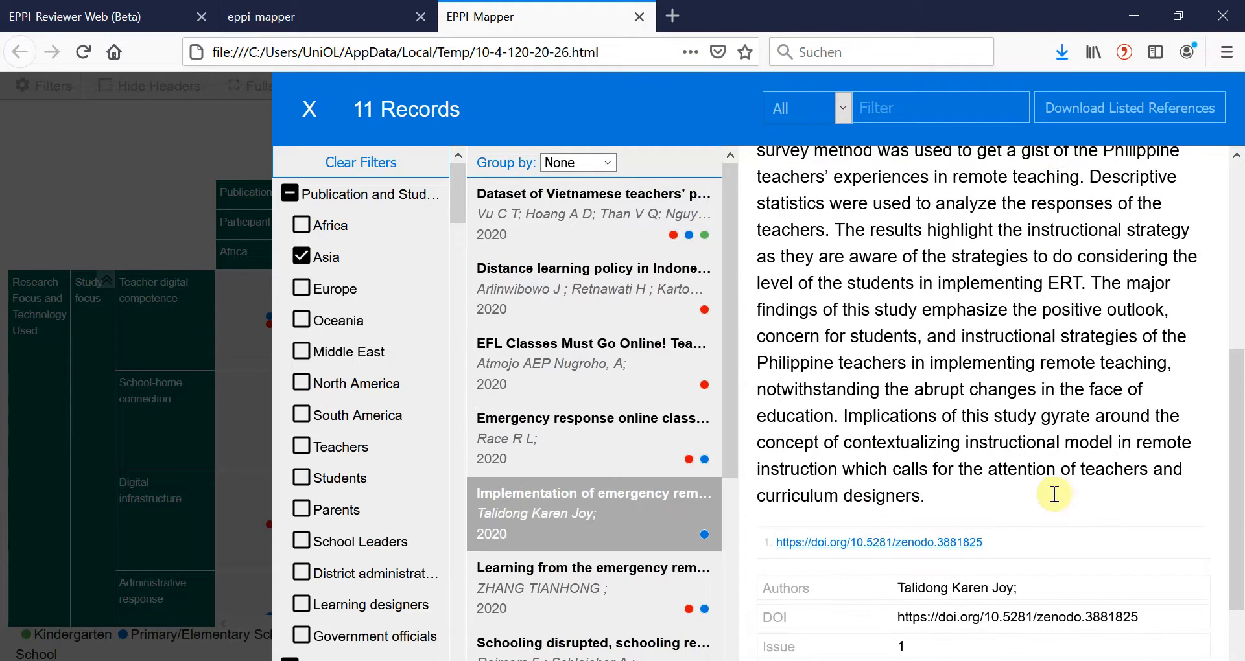
click(956, 428)
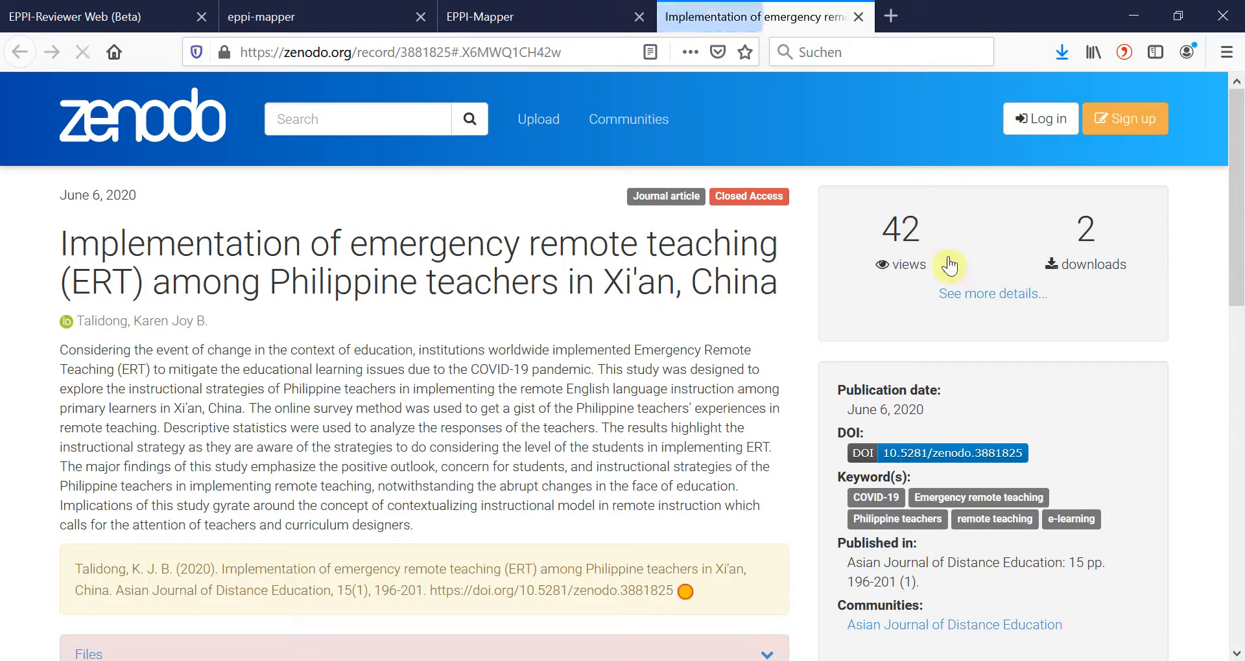
click(858, 21)
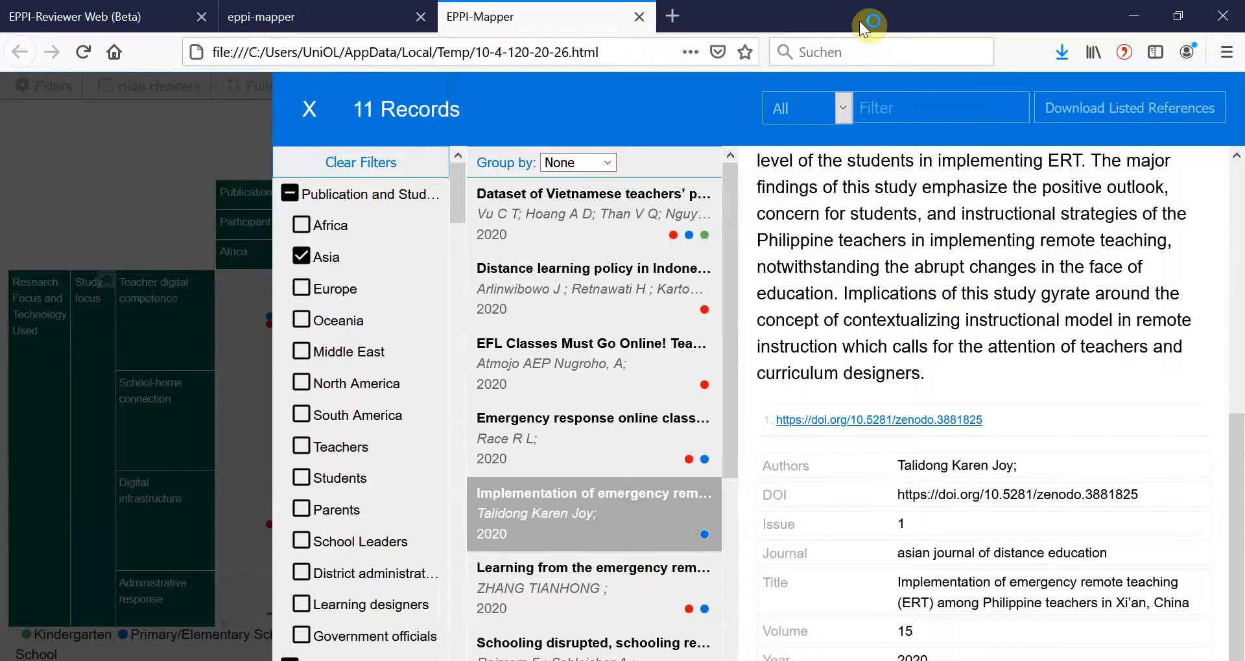
Leave the record list and read the About information of the map.
click(302, 107)
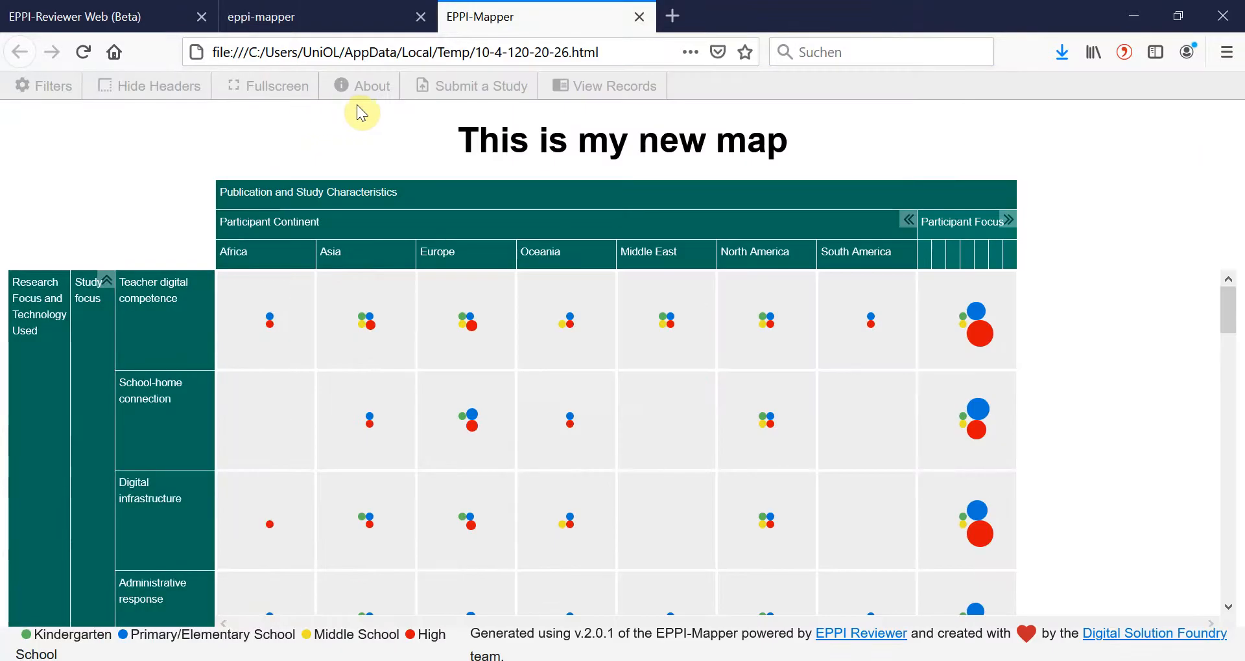
click(368, 102)
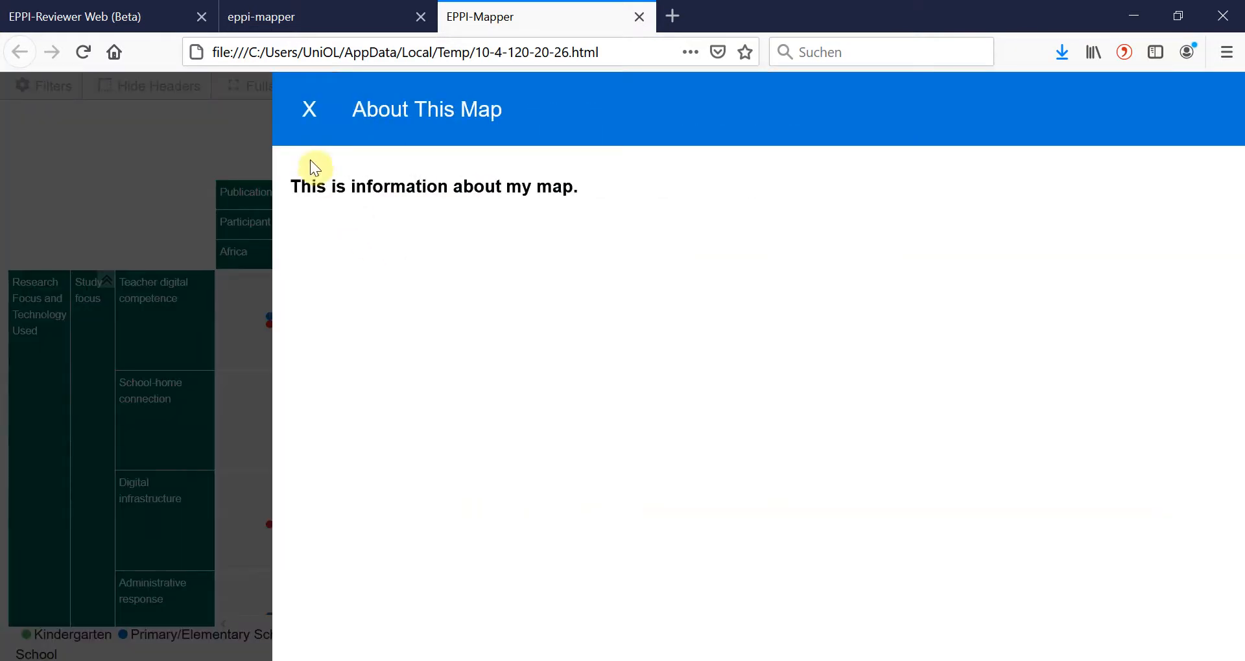
click(315, 125)
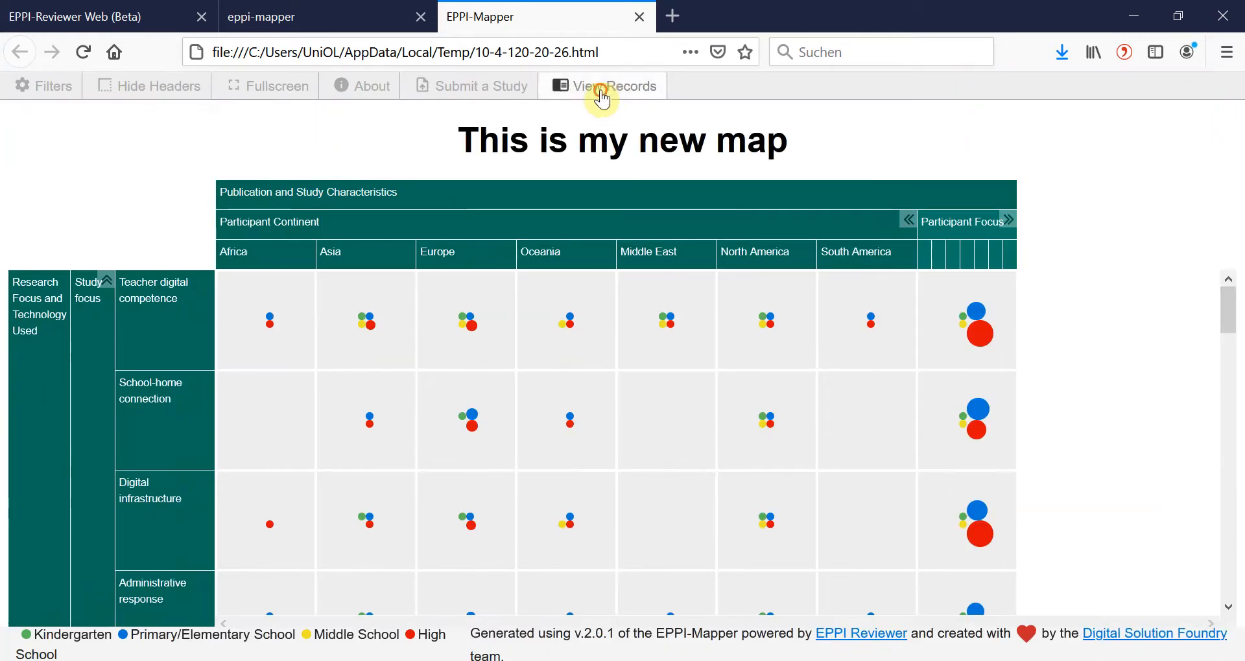
View all of the map's records, clear the filters and list only those for Asia and Teachers, returning to the map when done.
click(596, 88)
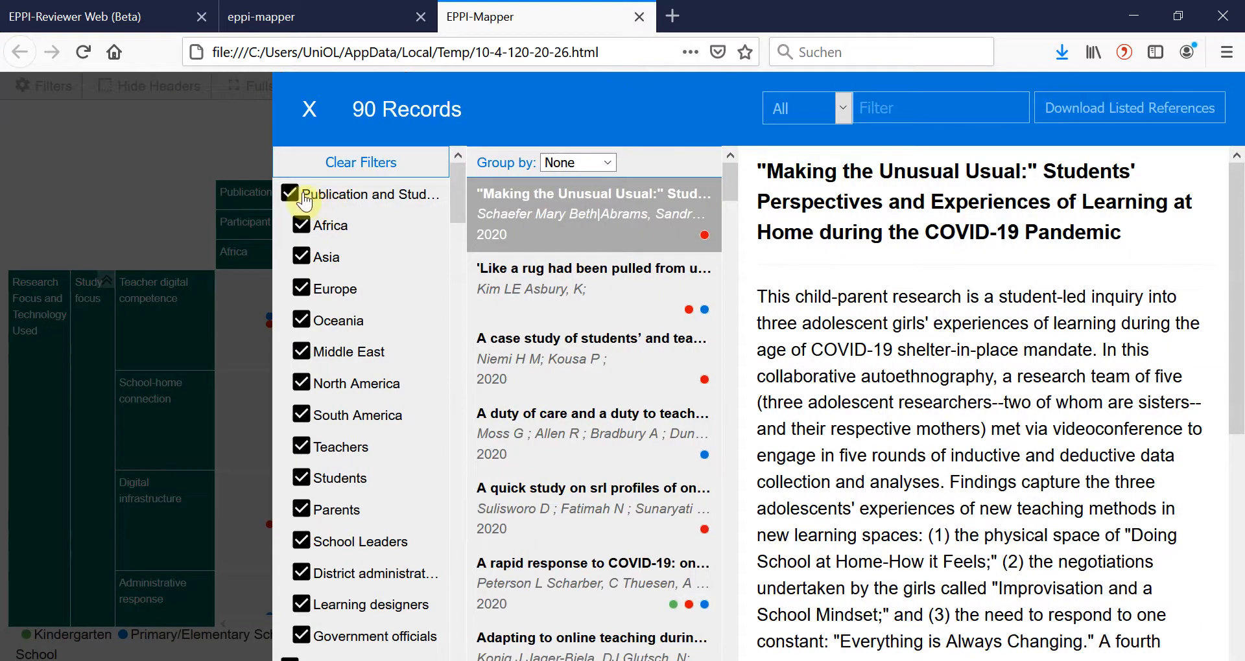
click(320, 161)
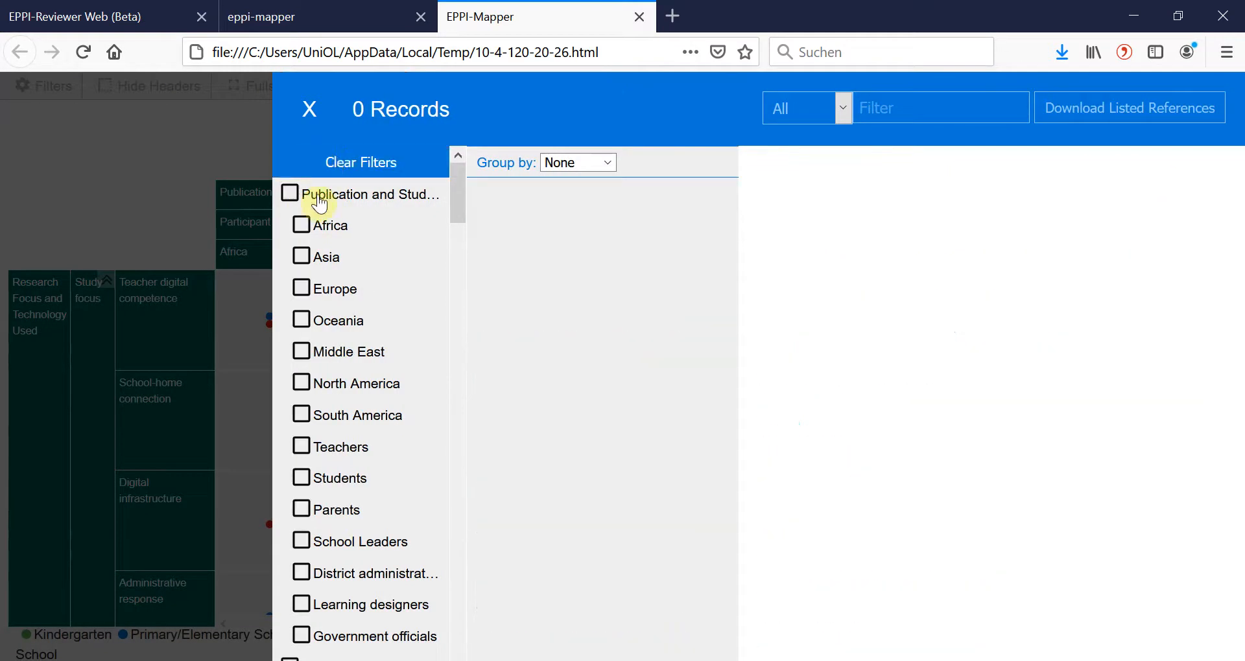
click(302, 256)
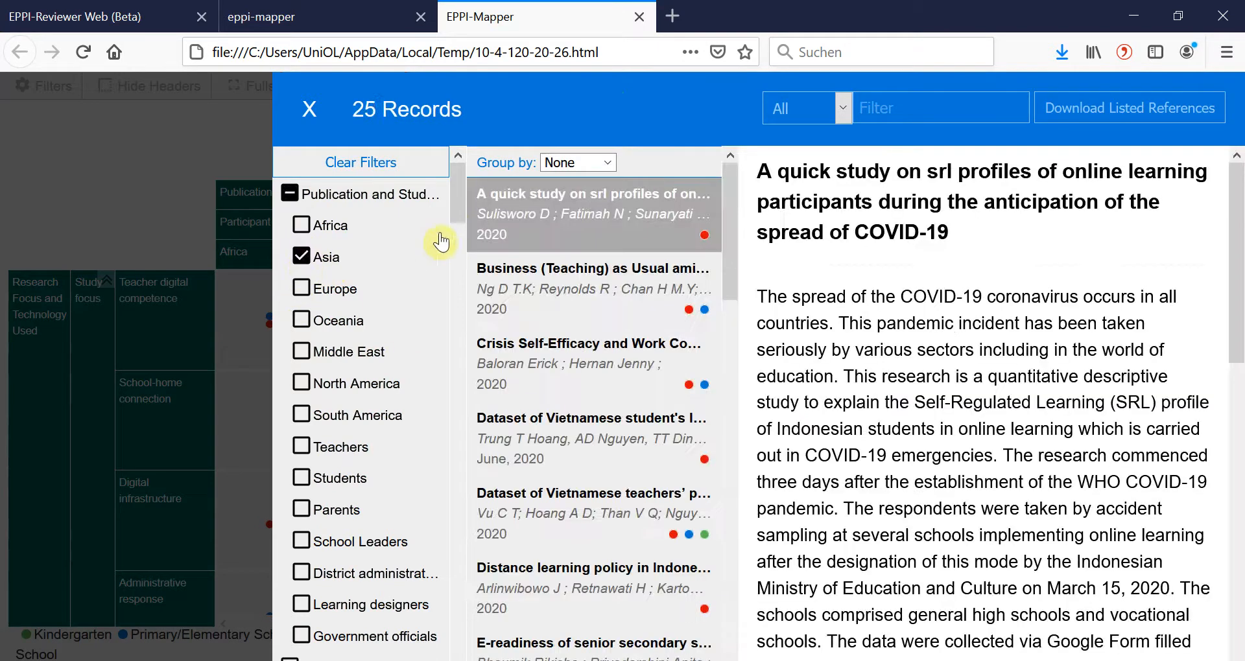
drag(457, 207, 457, 182)
click(302, 446)
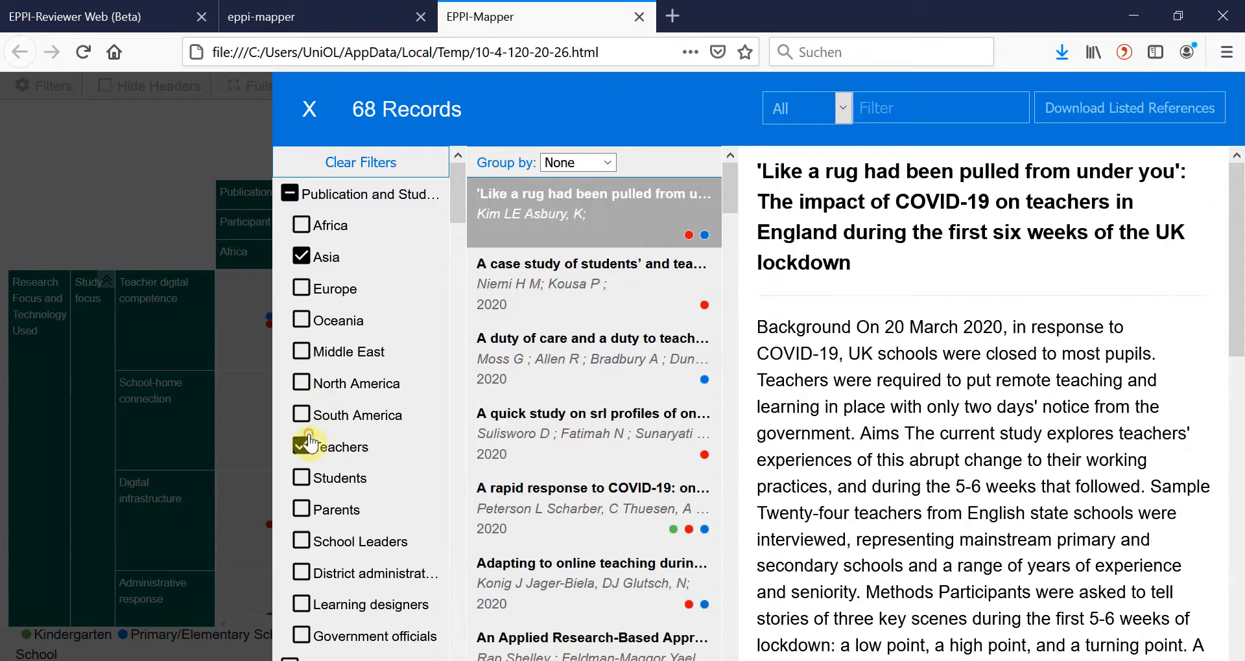
click(236, 127)
Filter the map by School Type High School and Length of study 1 week, and update it.
click(47, 85)
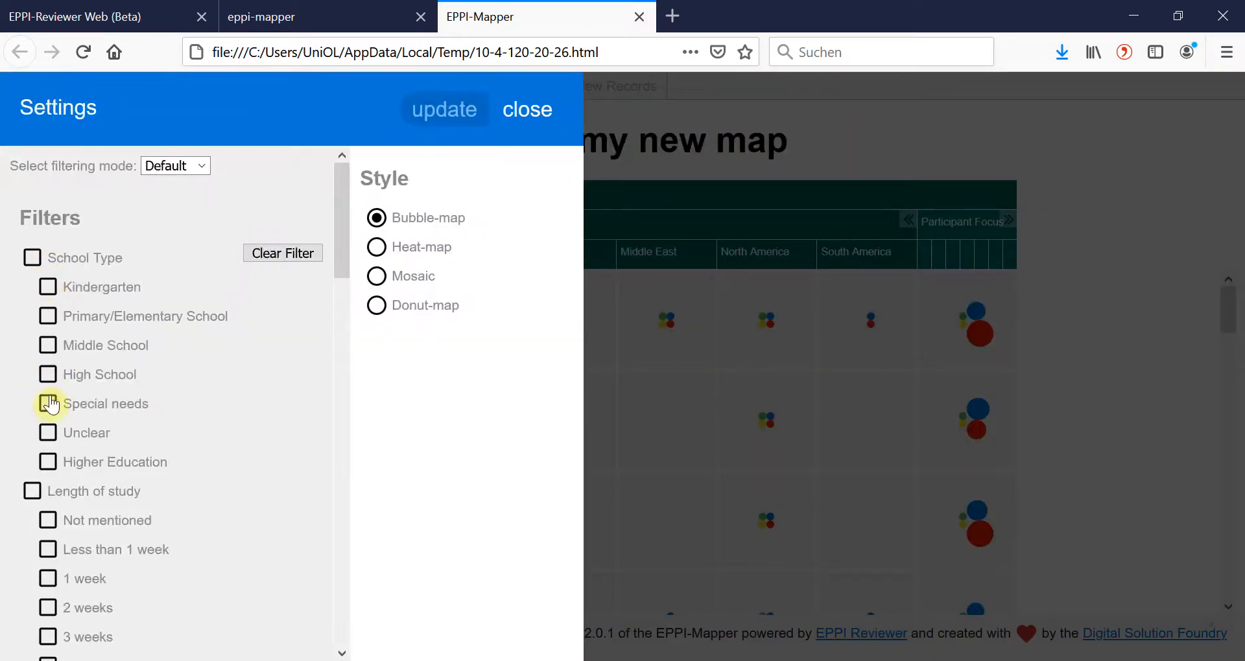
click(48, 374)
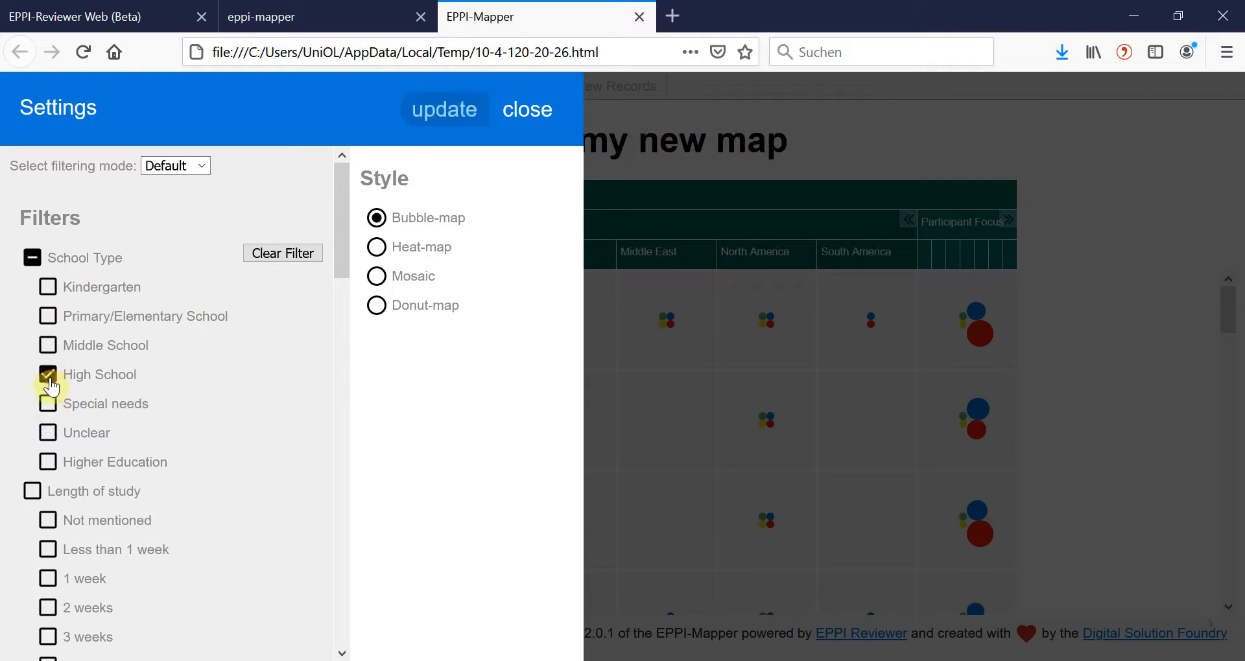
click(48, 578)
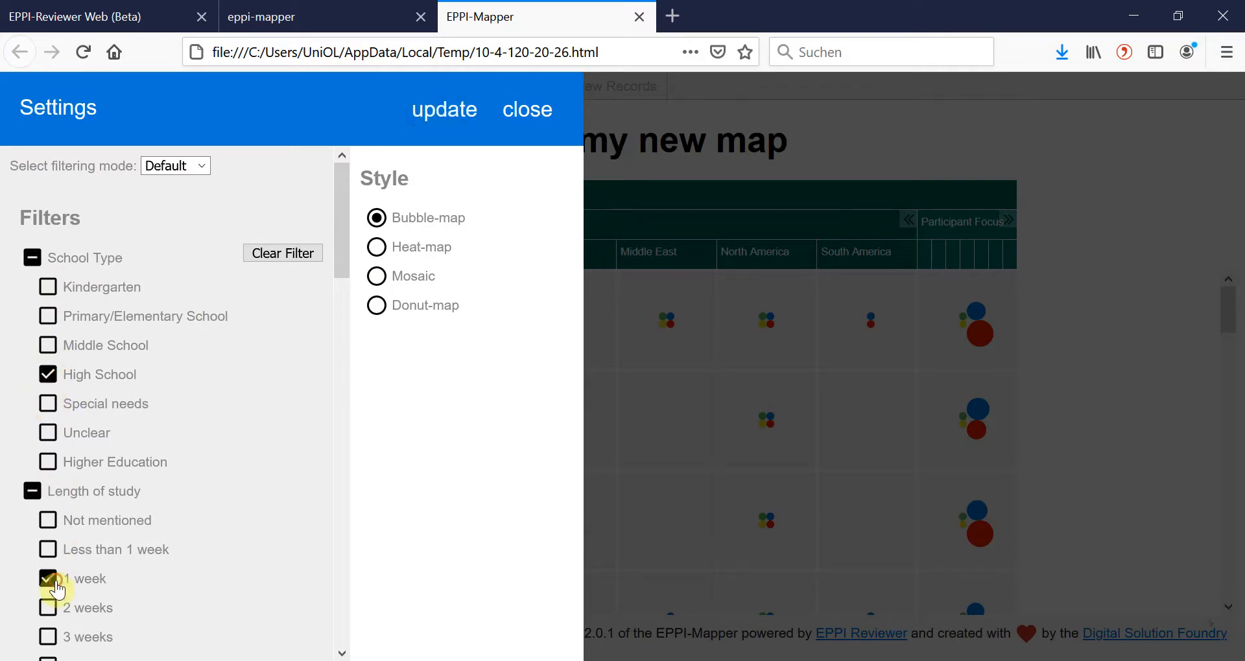
click(449, 116)
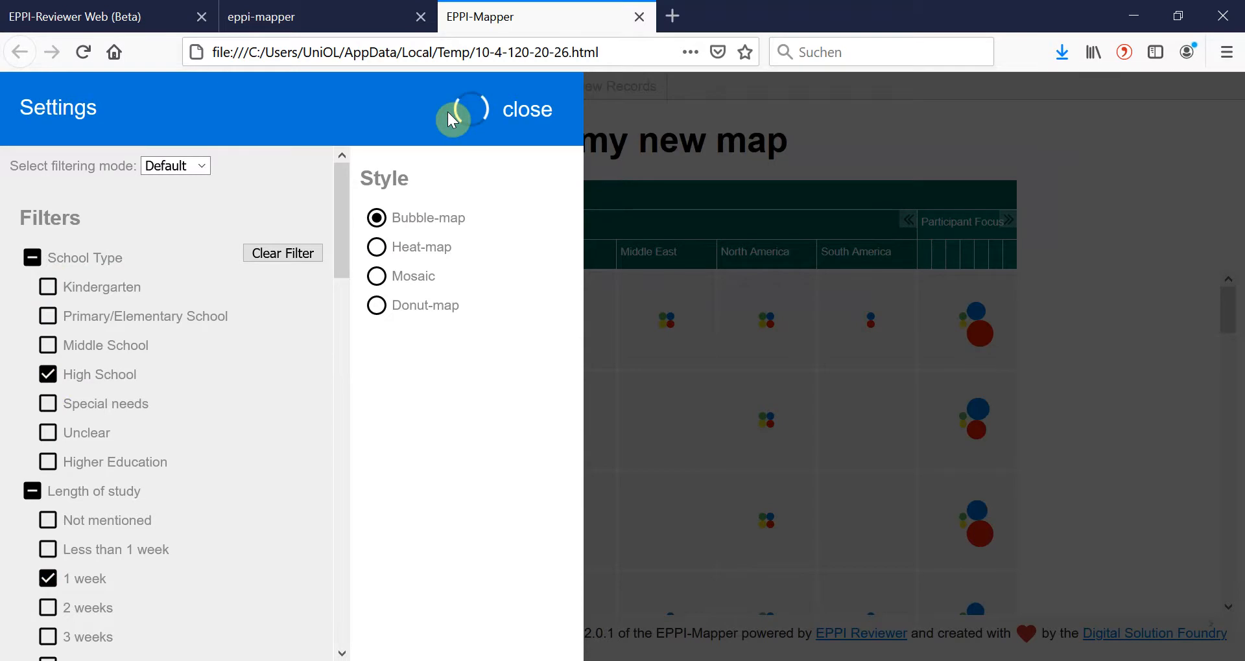